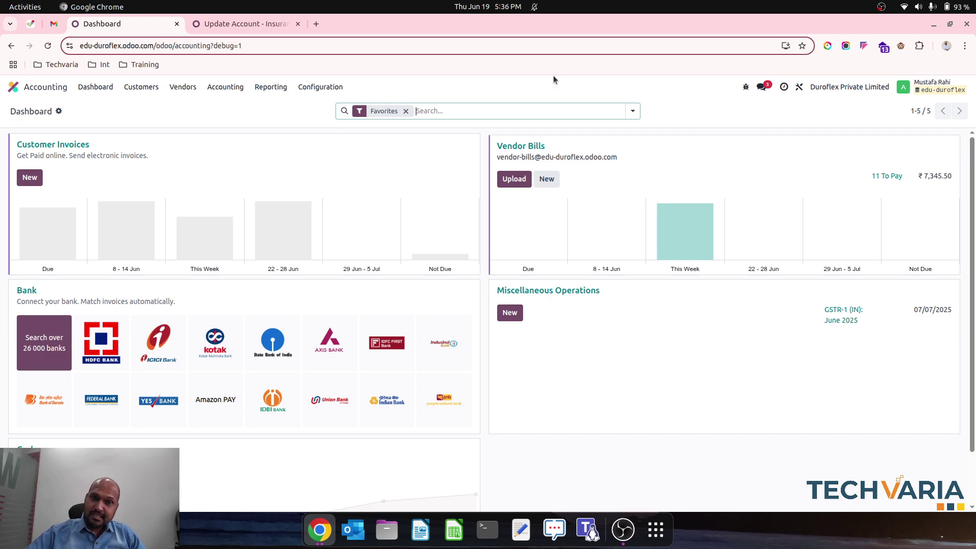
Step: Open the Configuration menu in the Accounting dashboard's top bar
click(334, 86)
Step: Open Accounting Settings and search 'defe' to show the 100840 and 100850 deferred defaults
click(339, 105)
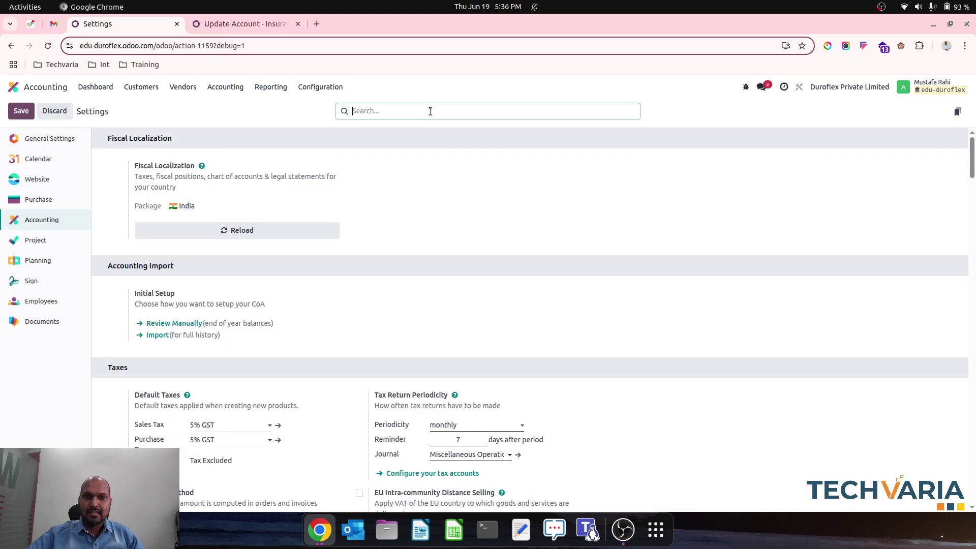
text(defe)
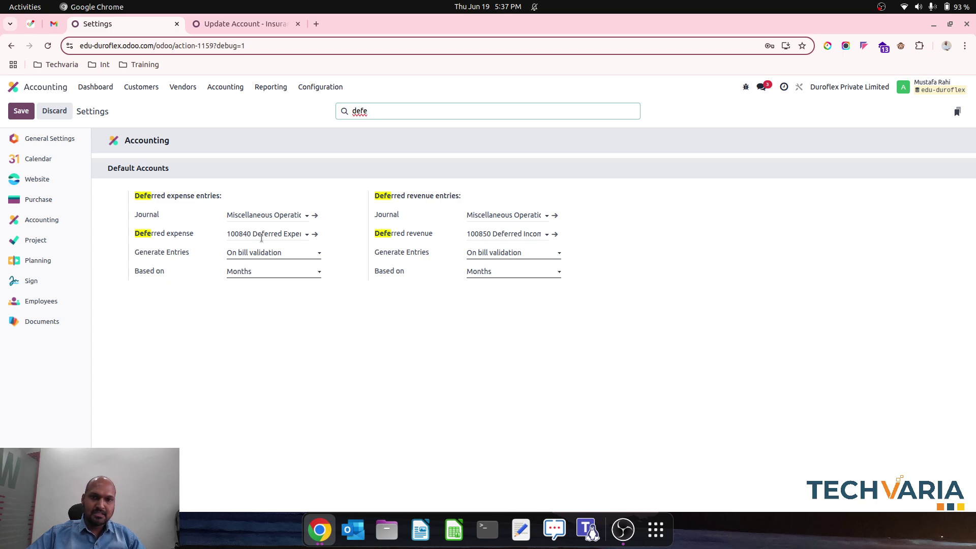
double_click(395, 110)
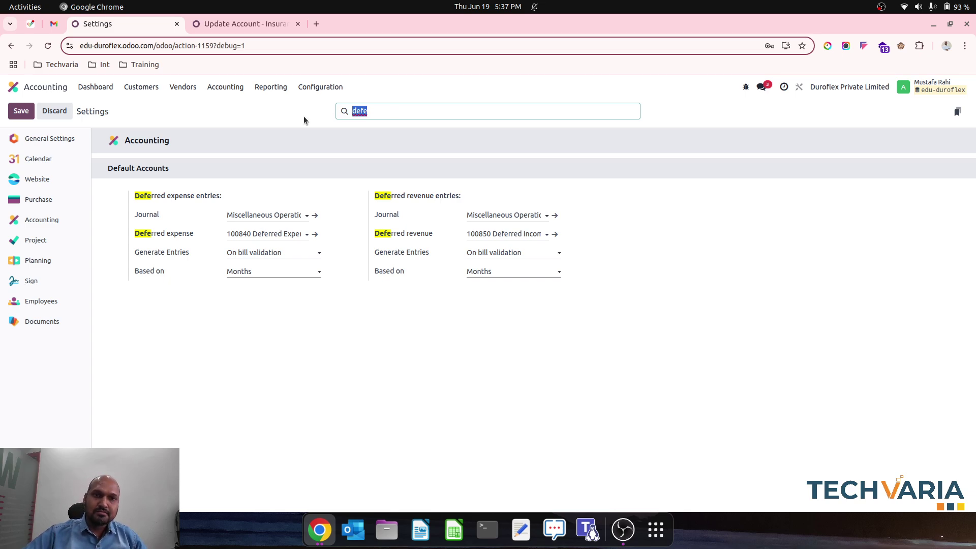
click(280, 111)
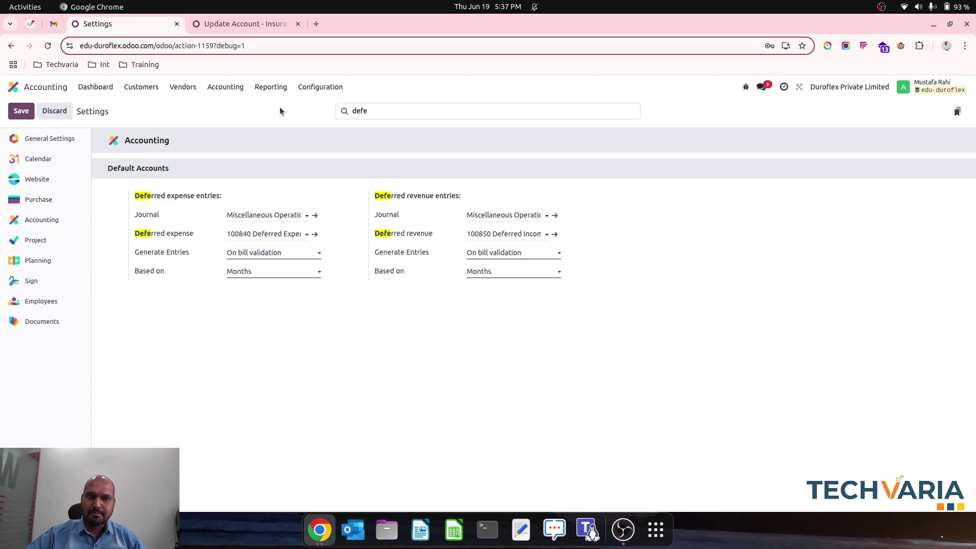
Step: Open the Chart of Accounts grouped by Account Type
click(327, 88)
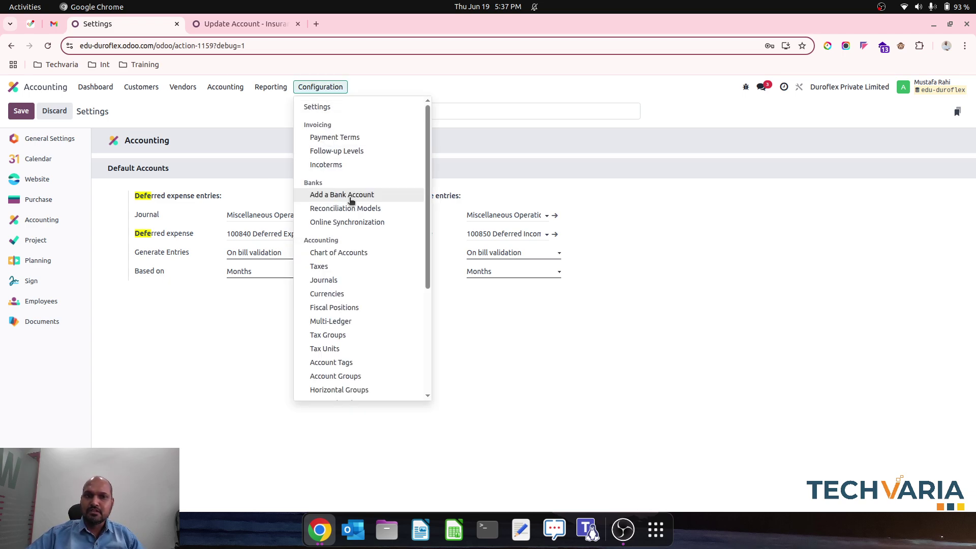
click(347, 256)
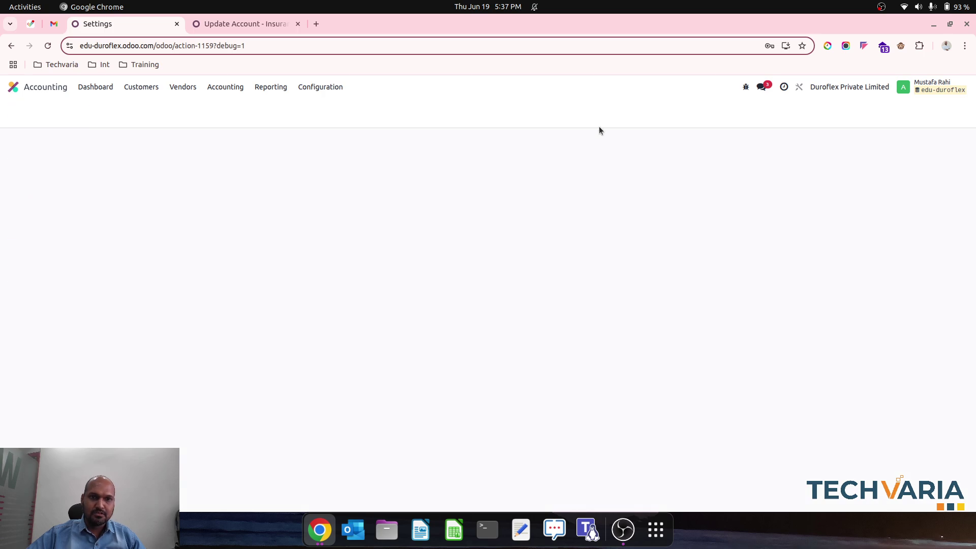
click(635, 109)
click(448, 154)
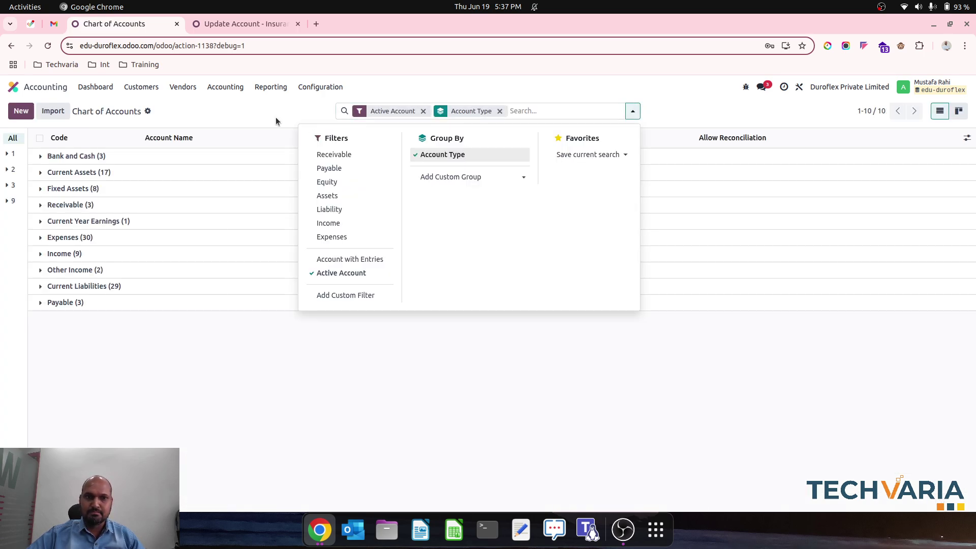
click(248, 114)
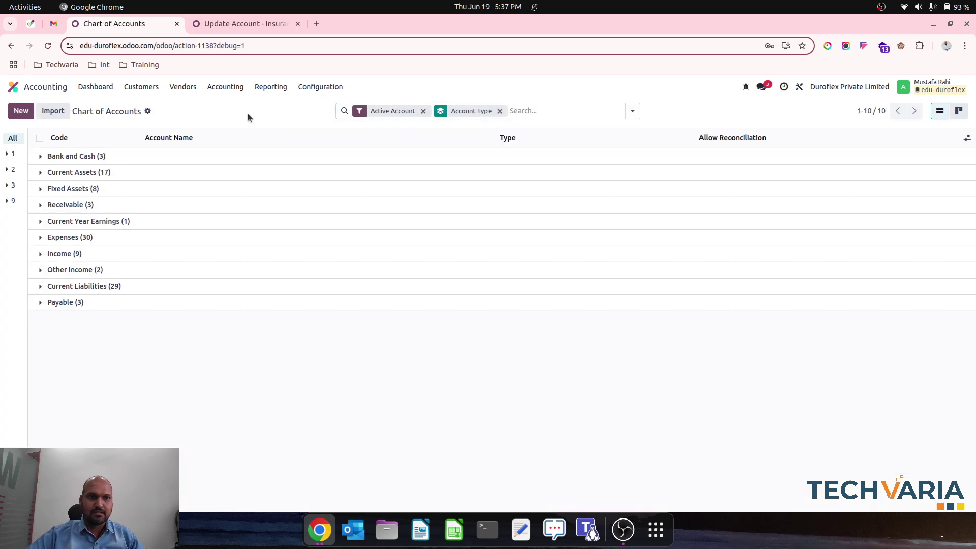
Step: Expand Current Assets and Current Liabilities to review the deferred accounts, then return to the Insurance rule
click(151, 177)
scroll(234, 290, down, 3)
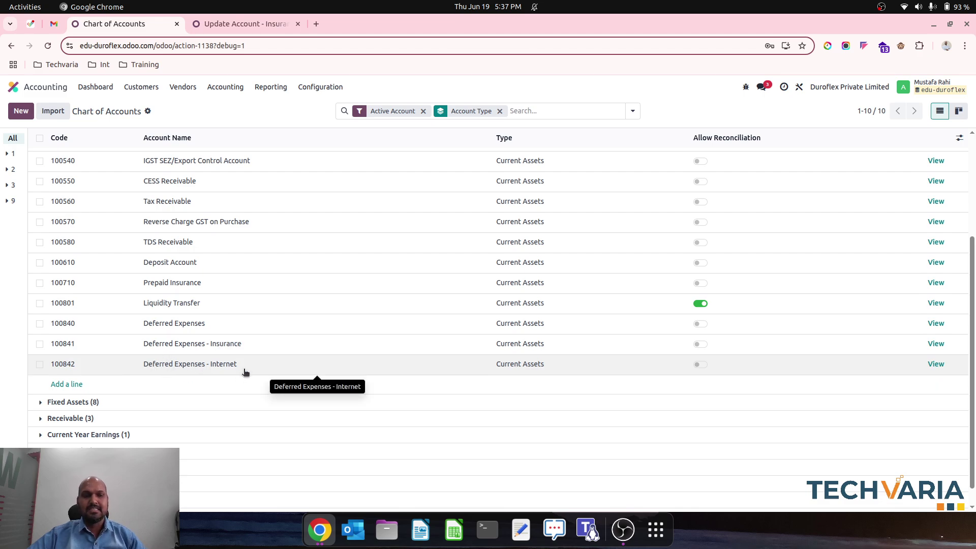
scroll(245, 372, up, 3)
scroll(246, 367, down, 3)
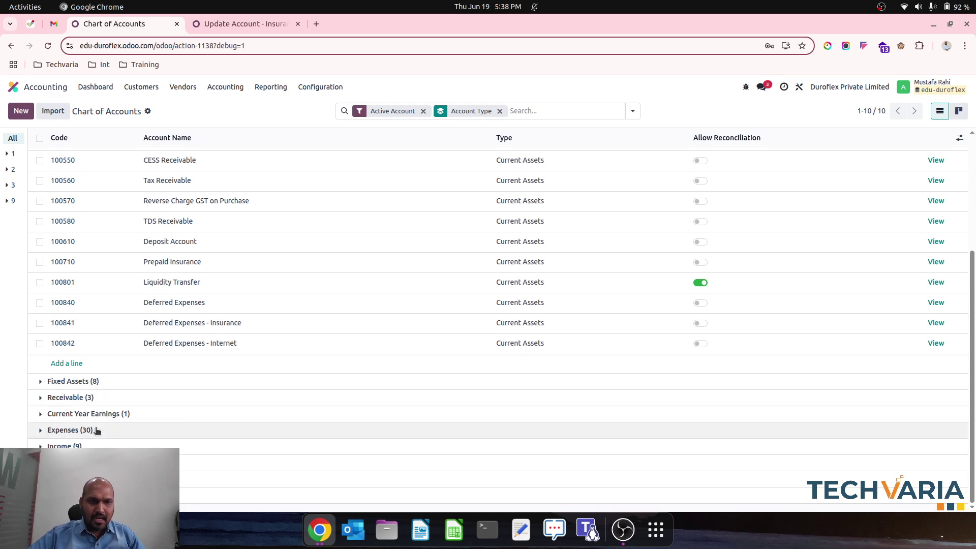
click(97, 479)
scroll(234, 443, down, 10)
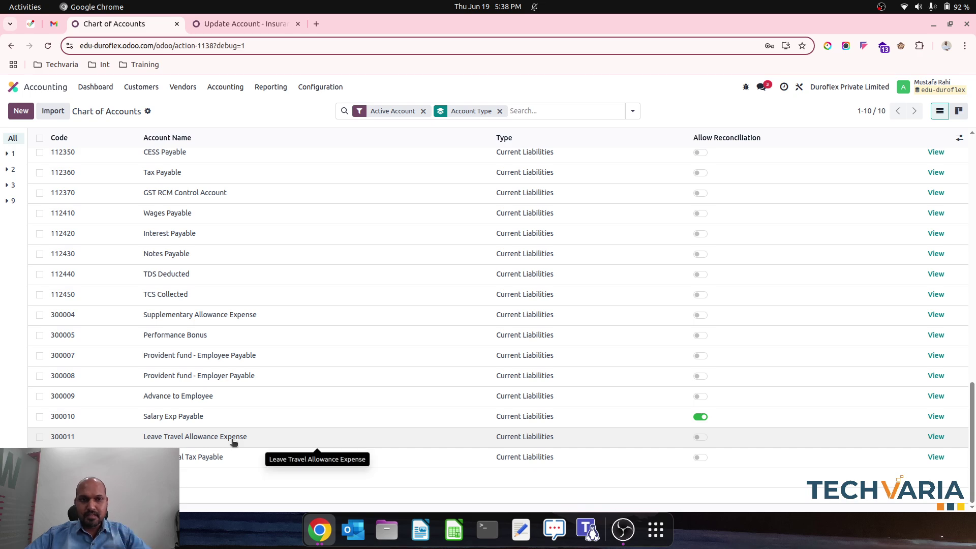
scroll(264, 355, up, 7)
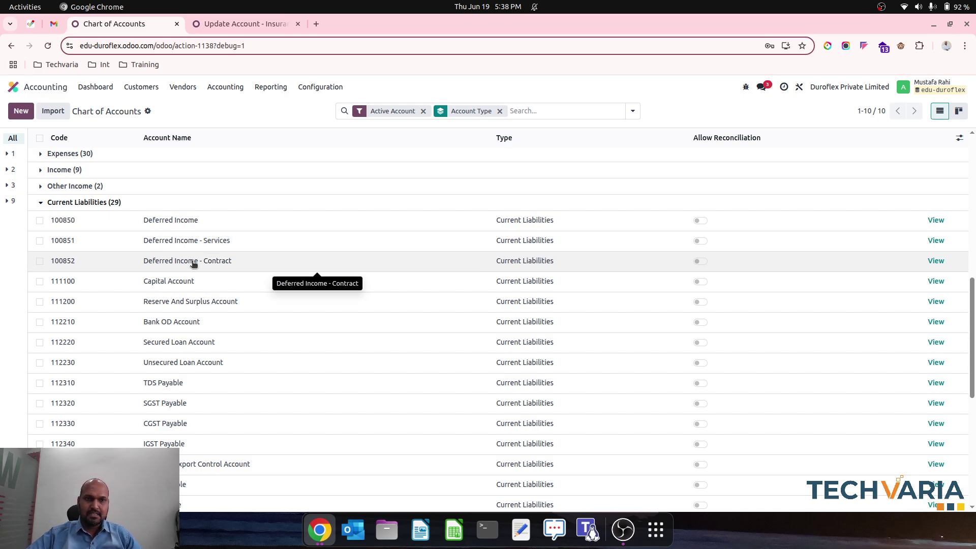
click(255, 28)
Step: Duplicate the automation rule browser tab and show the Studio app grid in the copy
right_click(256, 28)
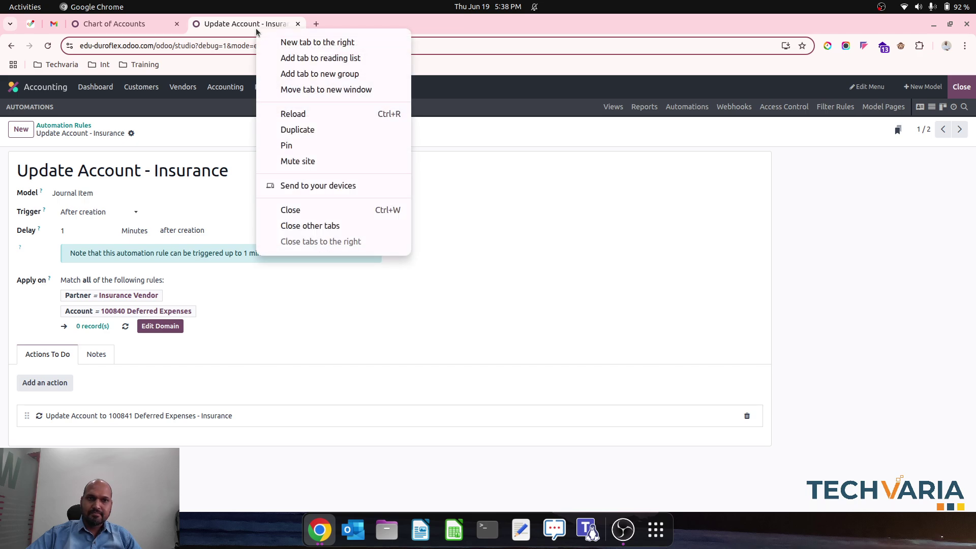
click(300, 131)
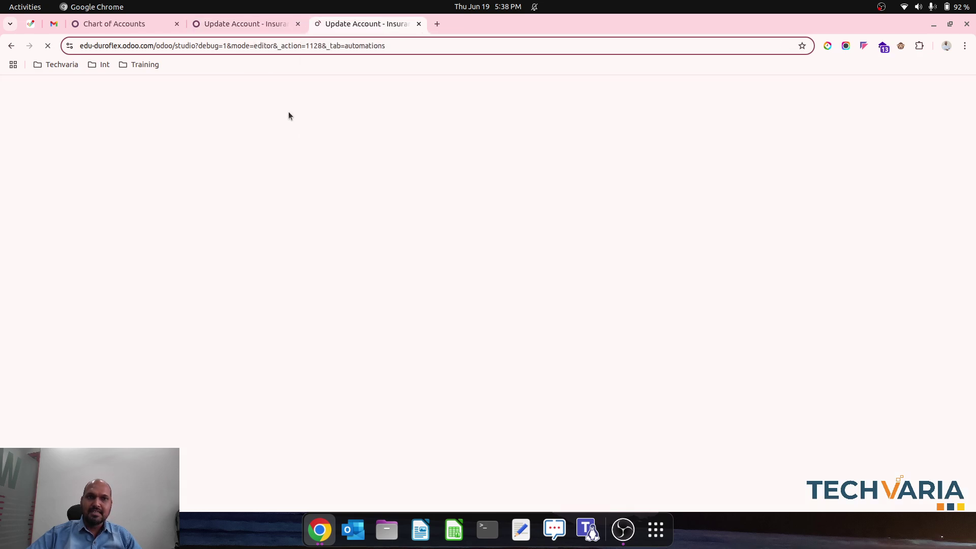
click(256, 27)
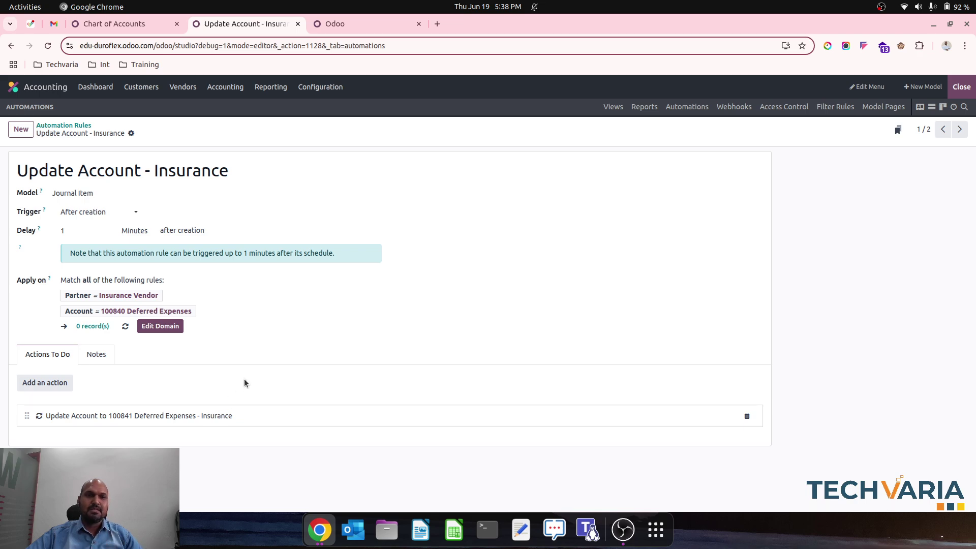
click(333, 28)
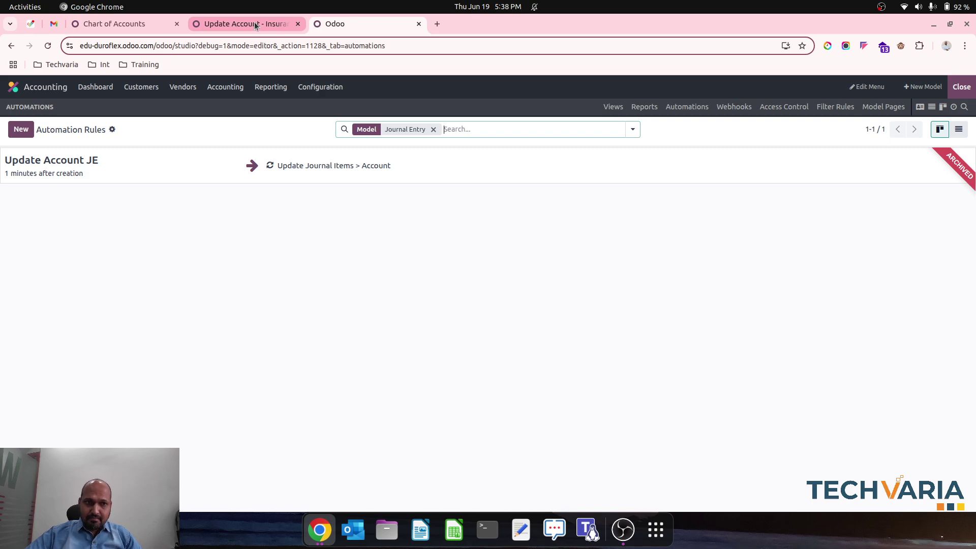
click(21, 87)
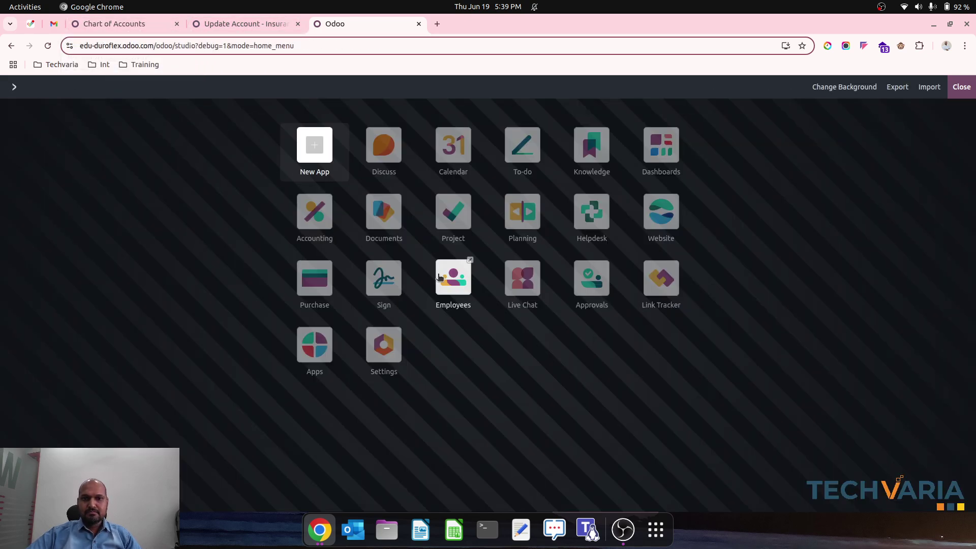
Step: Exit Studio and go to the Accounting vendor bills list
click(961, 87)
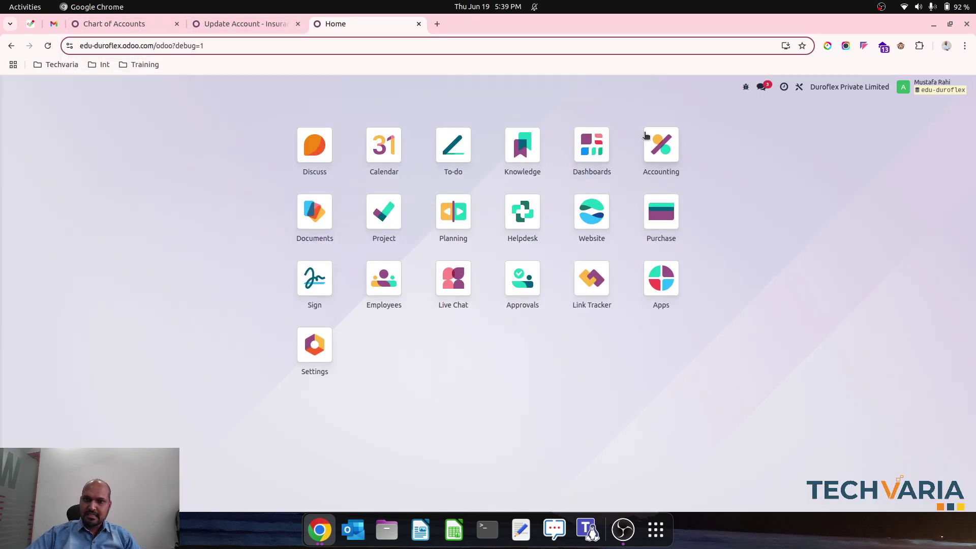
click(661, 146)
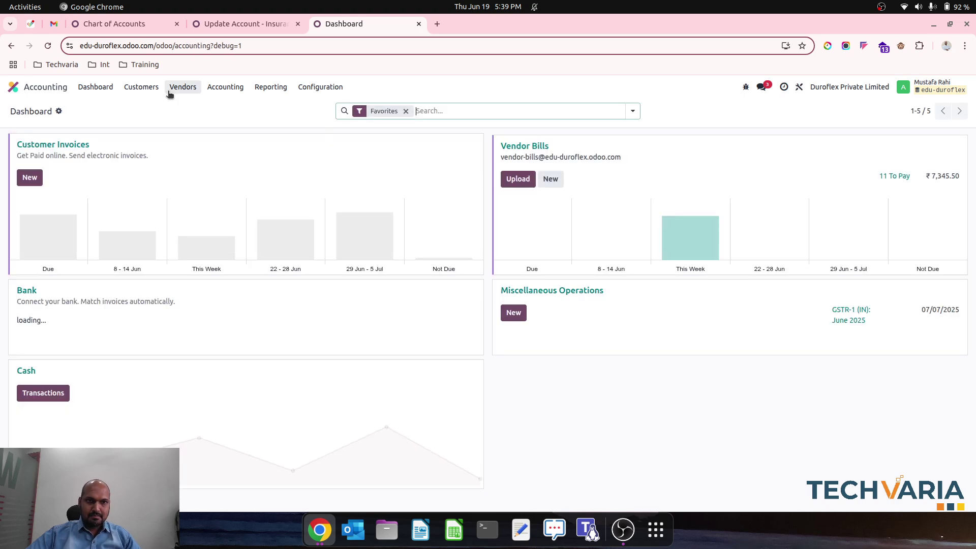
click(151, 88)
click(158, 104)
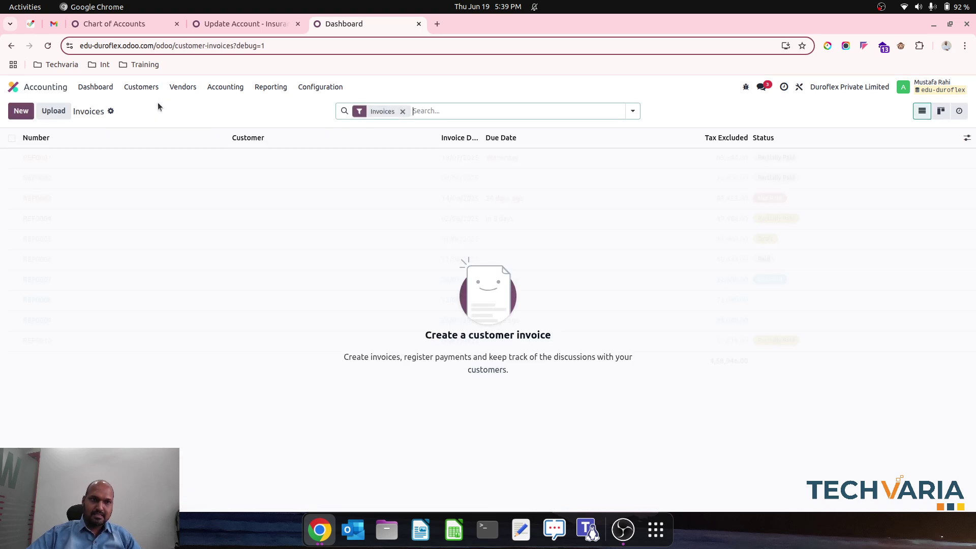
click(182, 87)
click(178, 107)
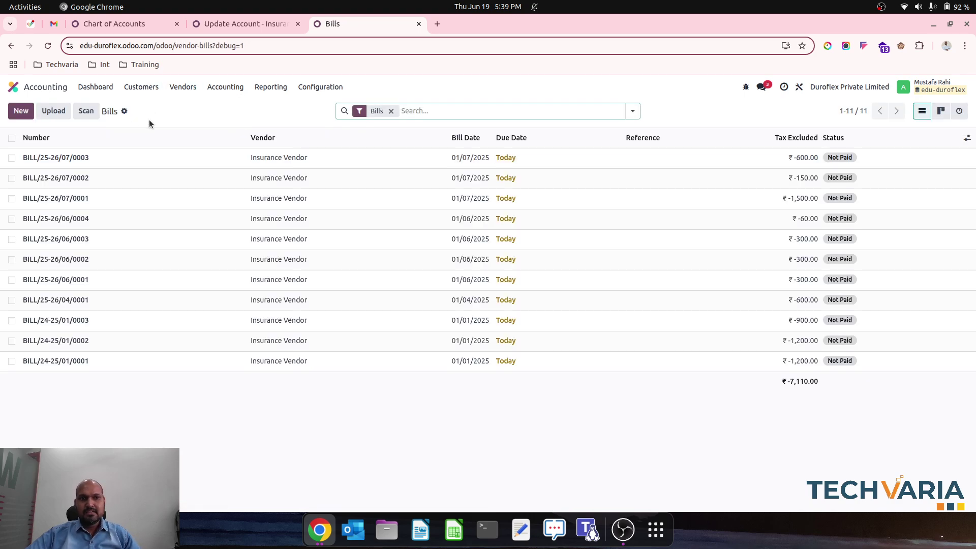
Step: Create a draft vendor bill for a newly created vendor, Internet Vendor, and save it
click(22, 111)
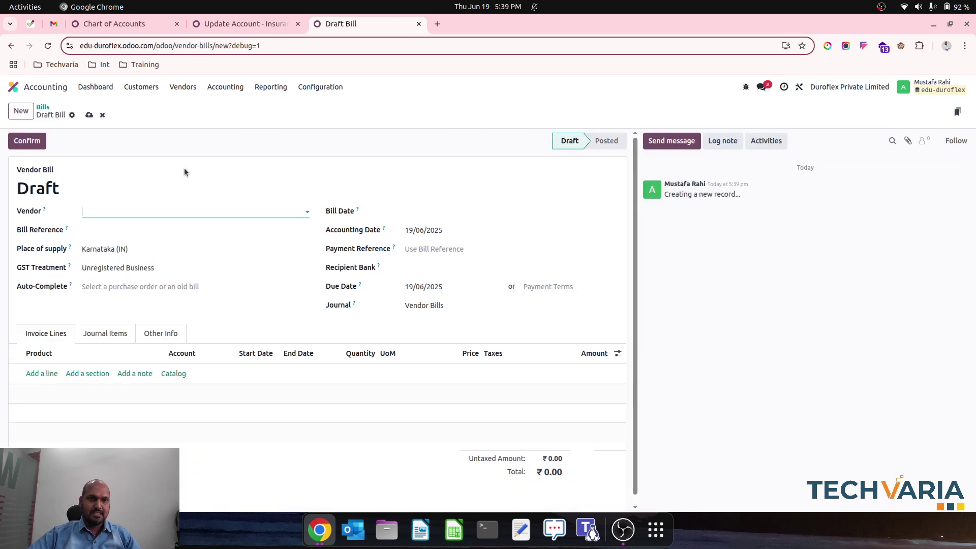
text(Internet )
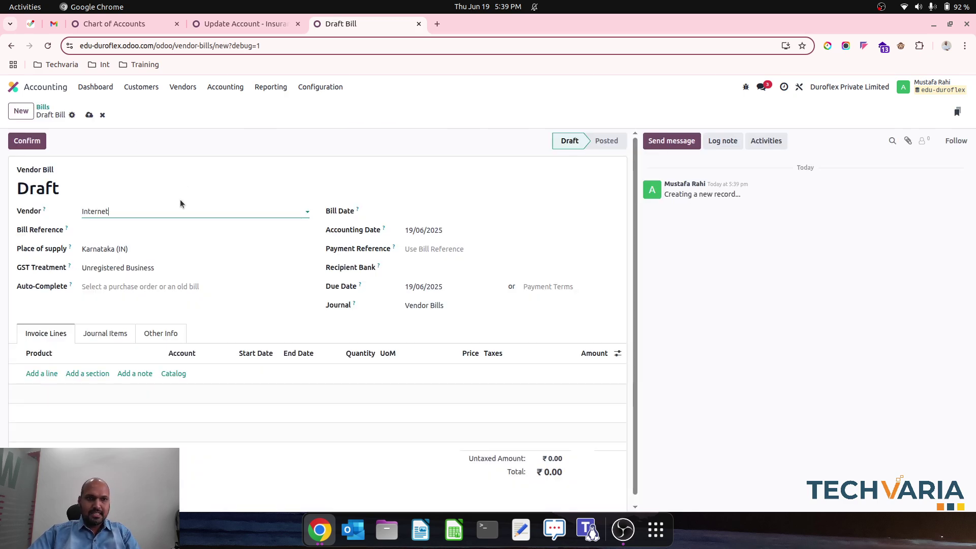
text(Vendor)
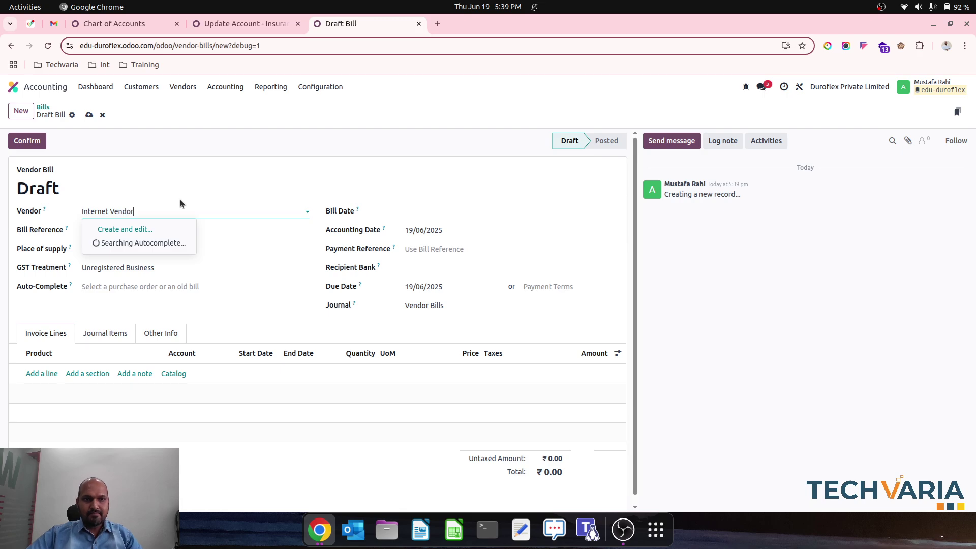
click(170, 229)
click(271, 449)
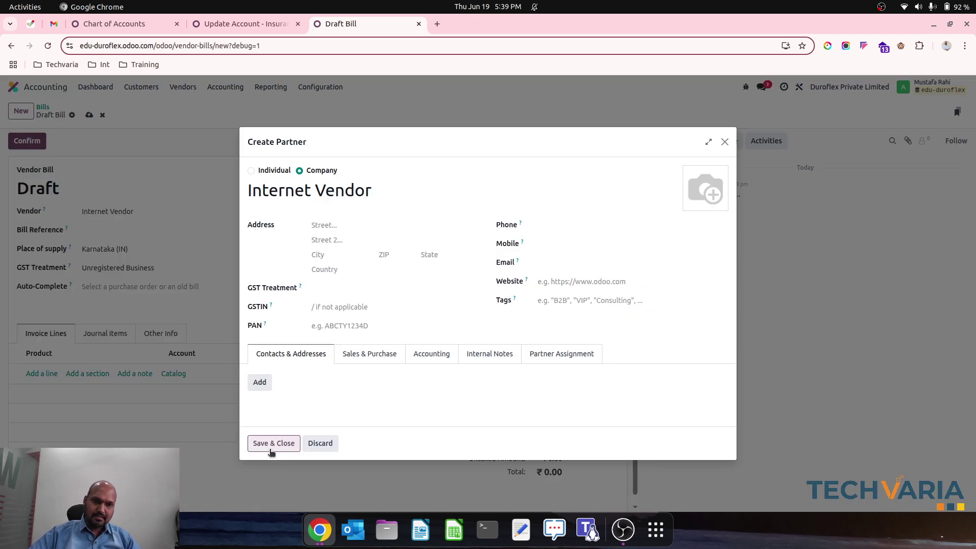
click(89, 116)
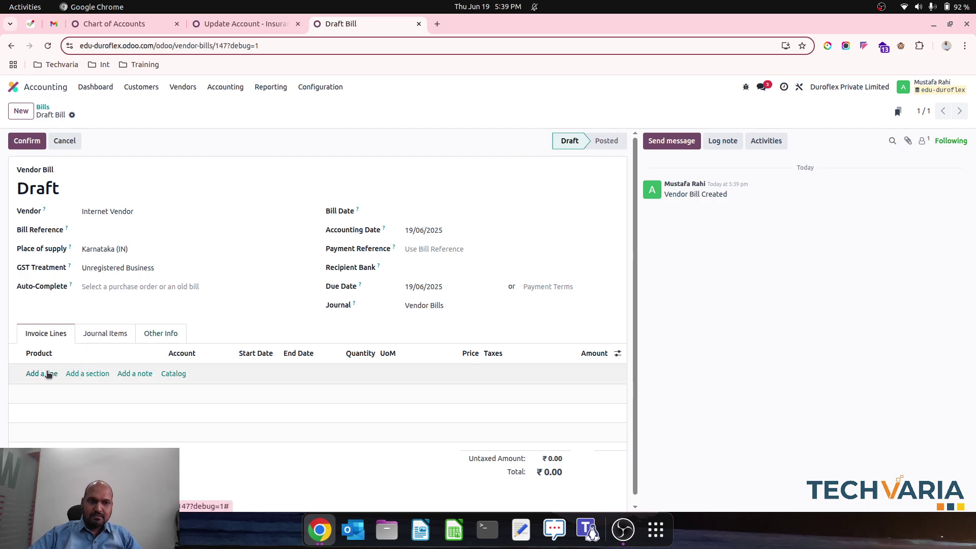
Step: Duplicate the automation rule tab again after checking the Insurance rule and draft bill
click(258, 29)
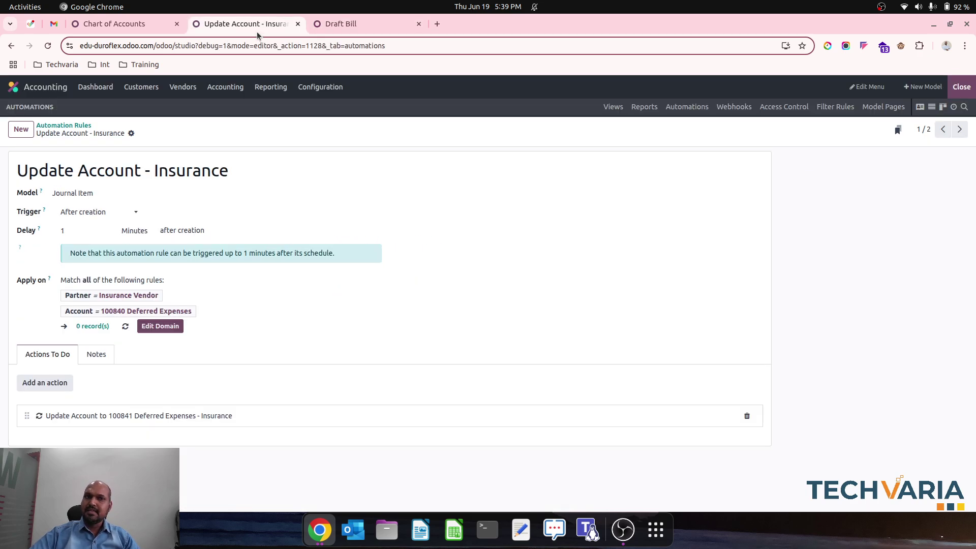
click(357, 21)
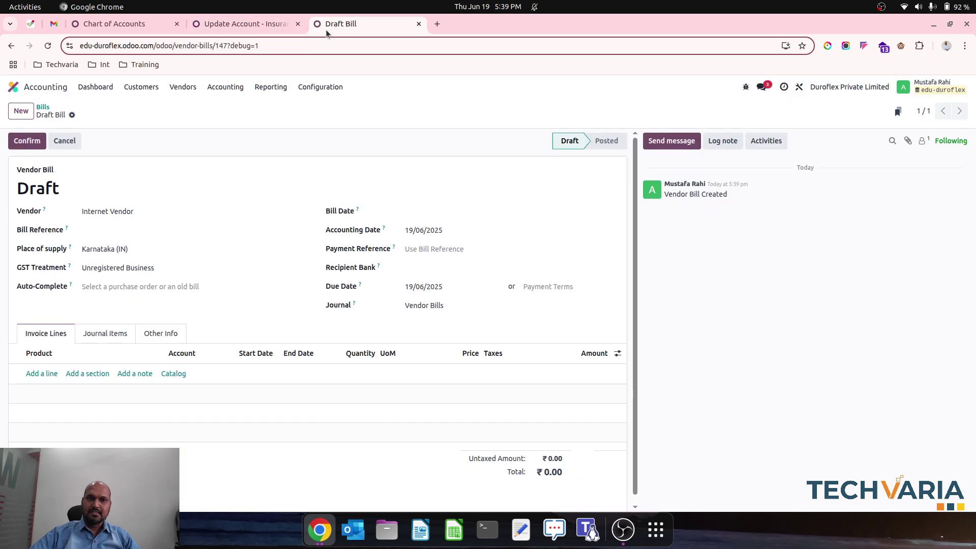
right_click(258, 21)
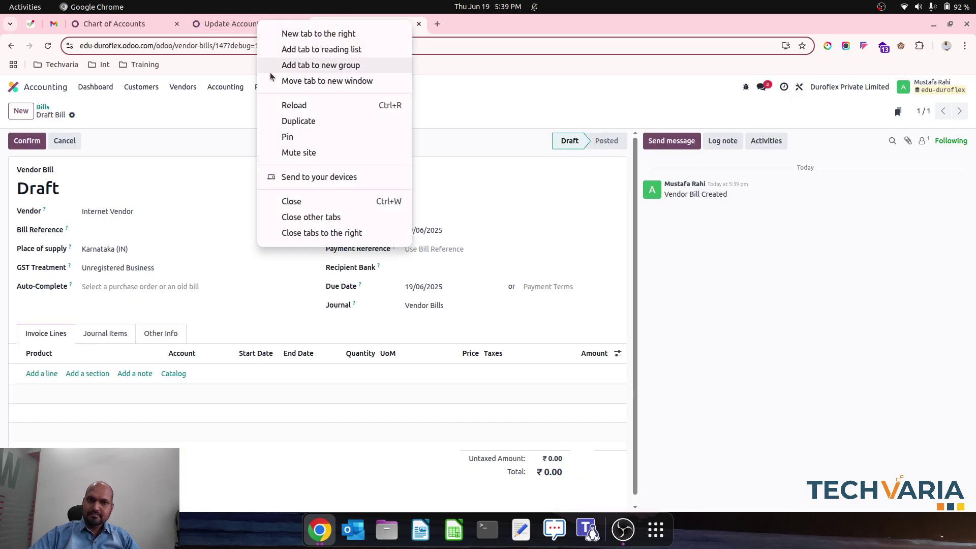
click(301, 122)
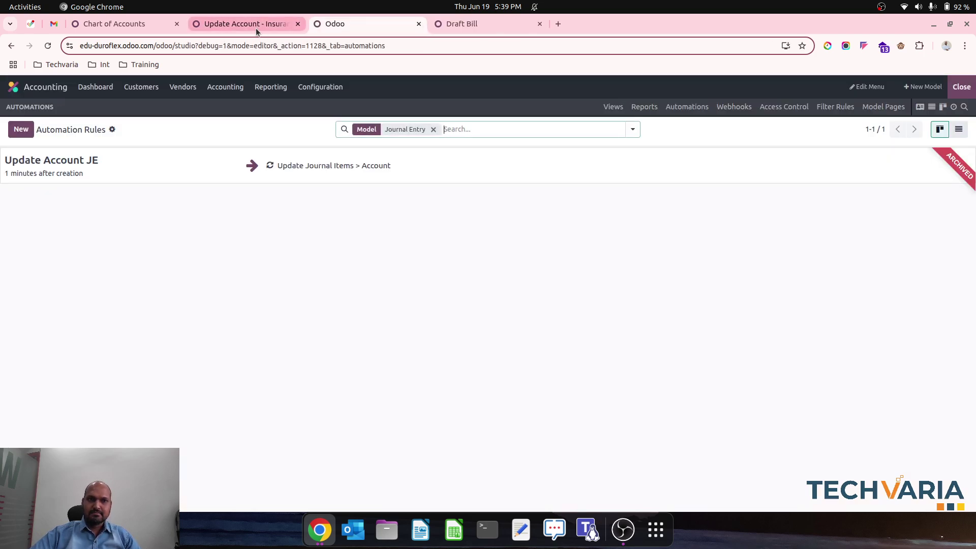
click(246, 27)
click(346, 24)
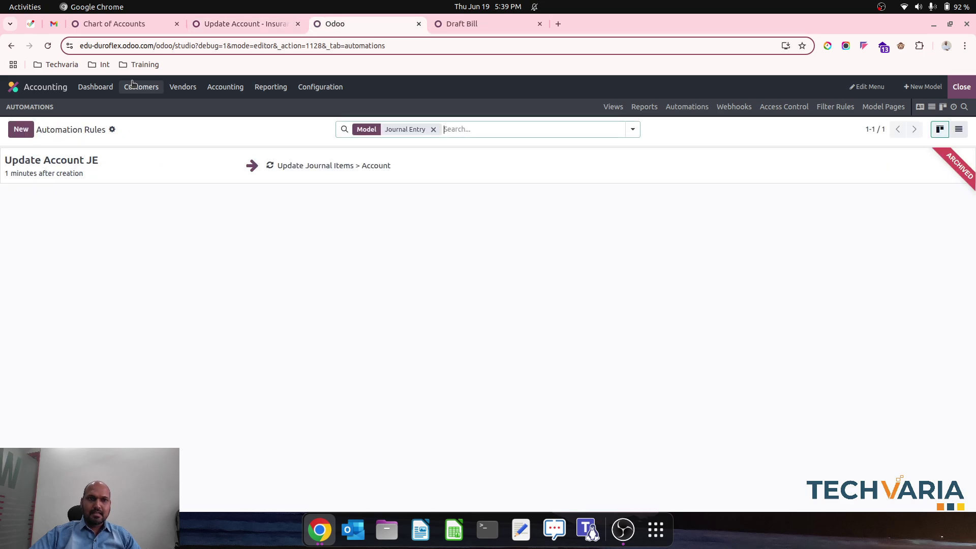
Step: Open the Internet Vendor draft bill's Studio automations and remove the Journal Entry filter
click(182, 87)
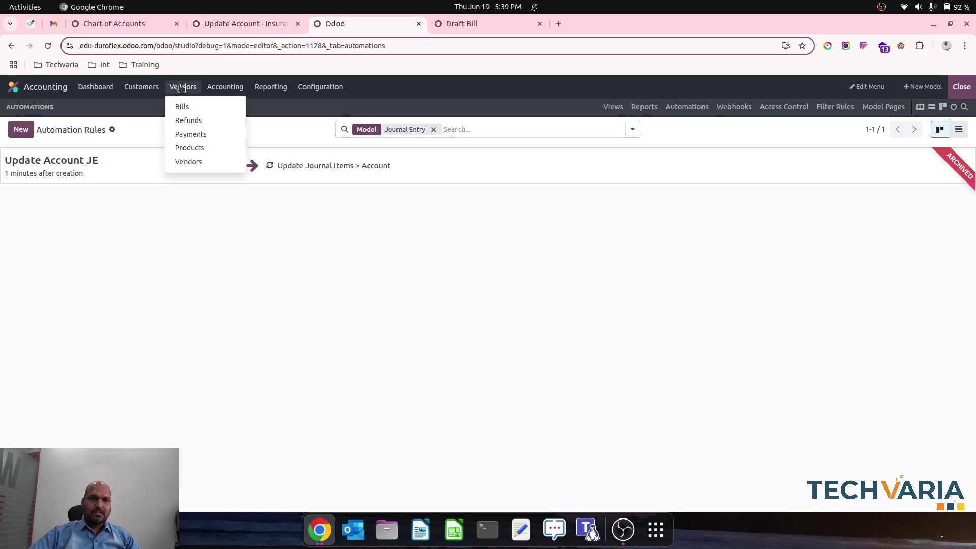
click(183, 106)
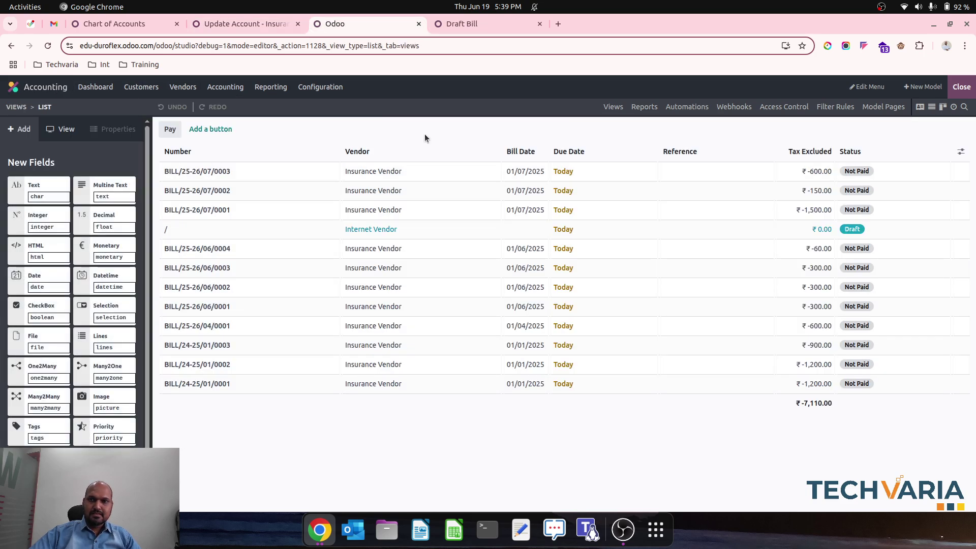
click(962, 86)
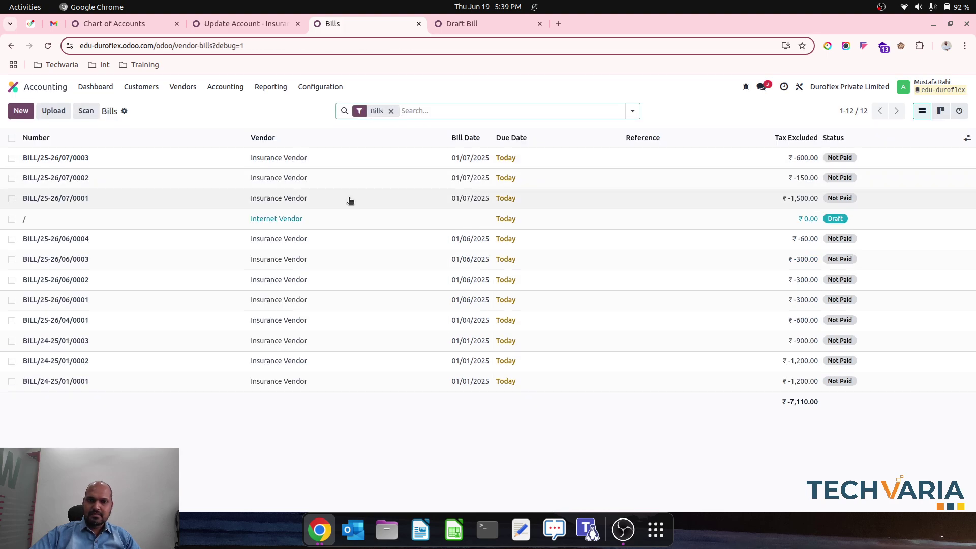
click(350, 218)
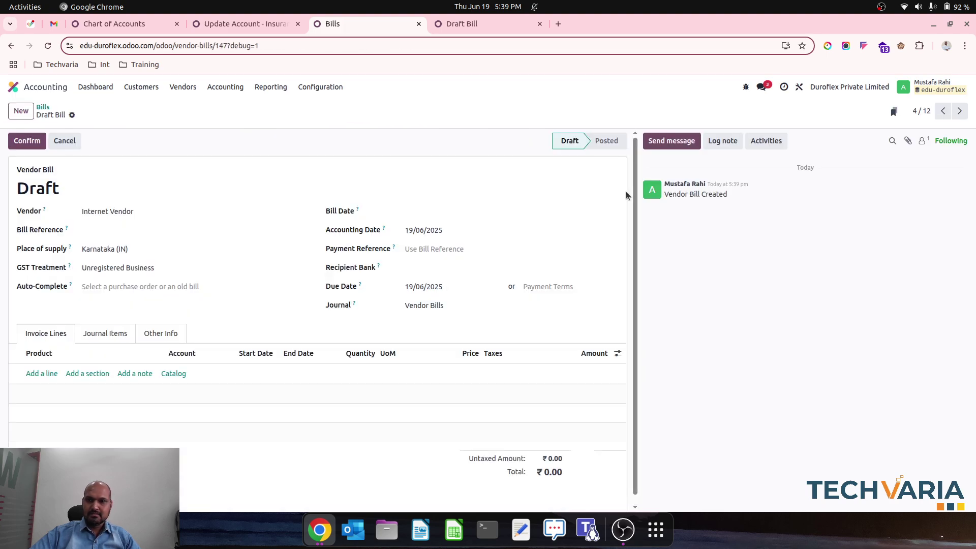
click(799, 86)
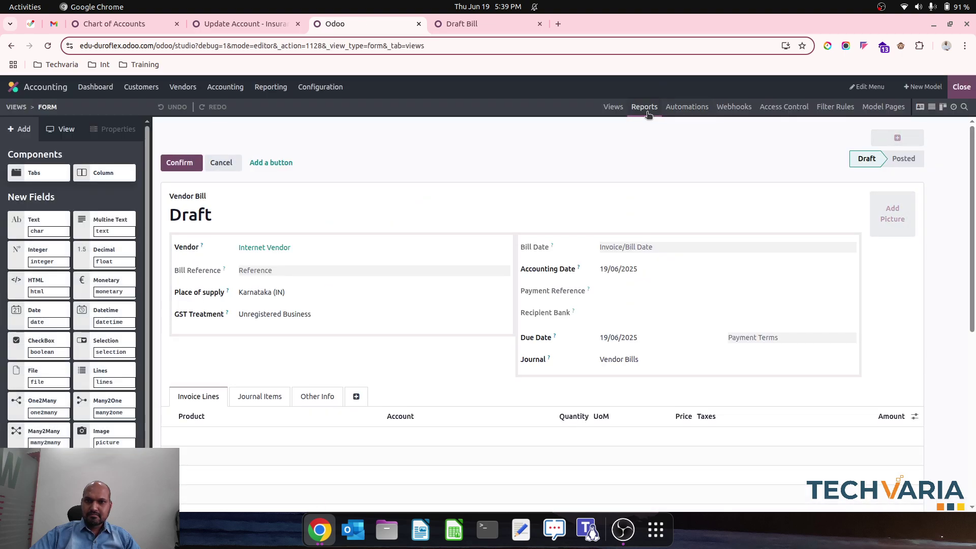
click(687, 106)
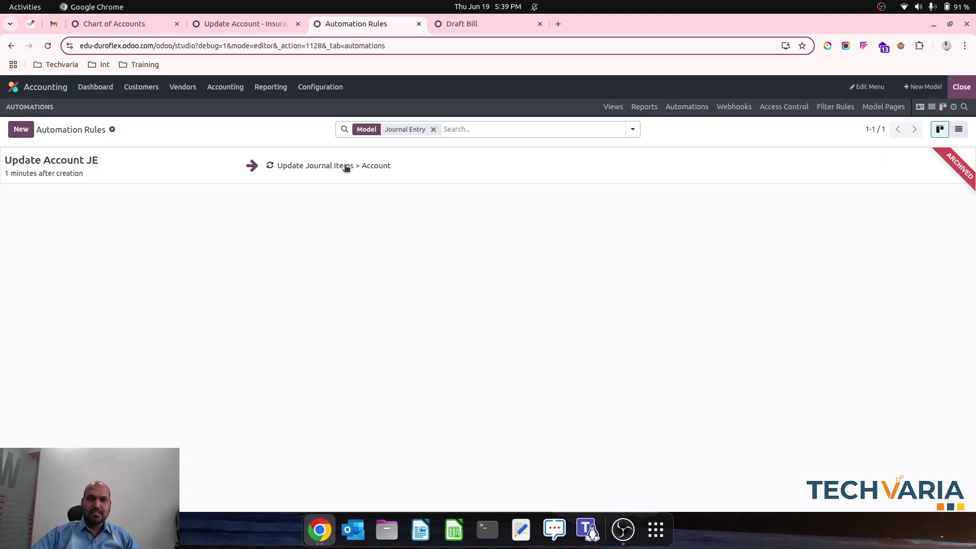
click(433, 130)
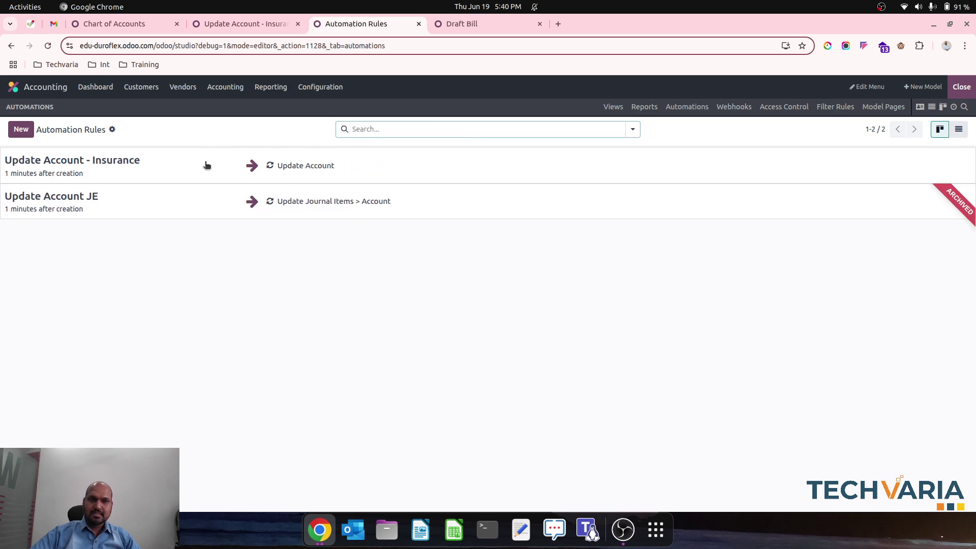
Step: Start a new Journal Item automation rule named 'Update Account - Internet Service'
click(30, 129)
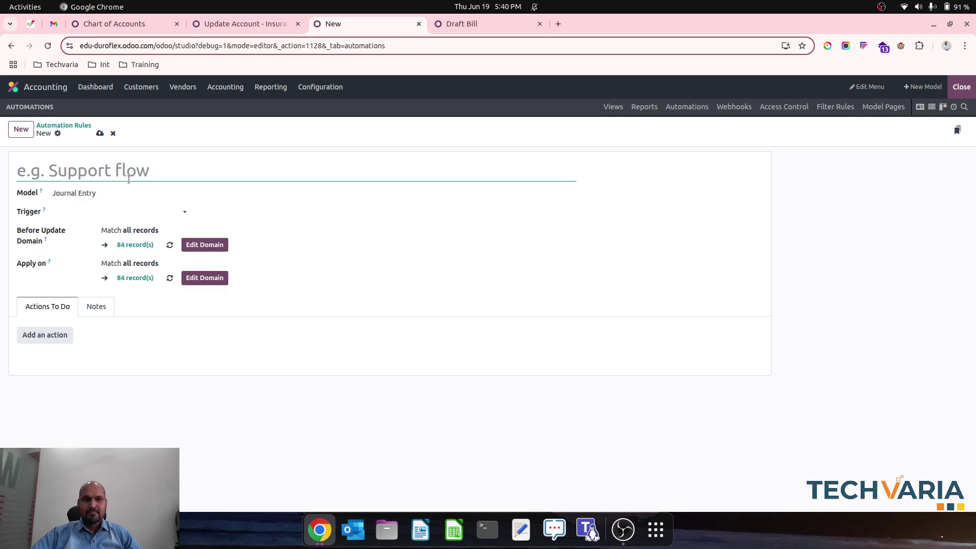
click(127, 193)
text(jou)
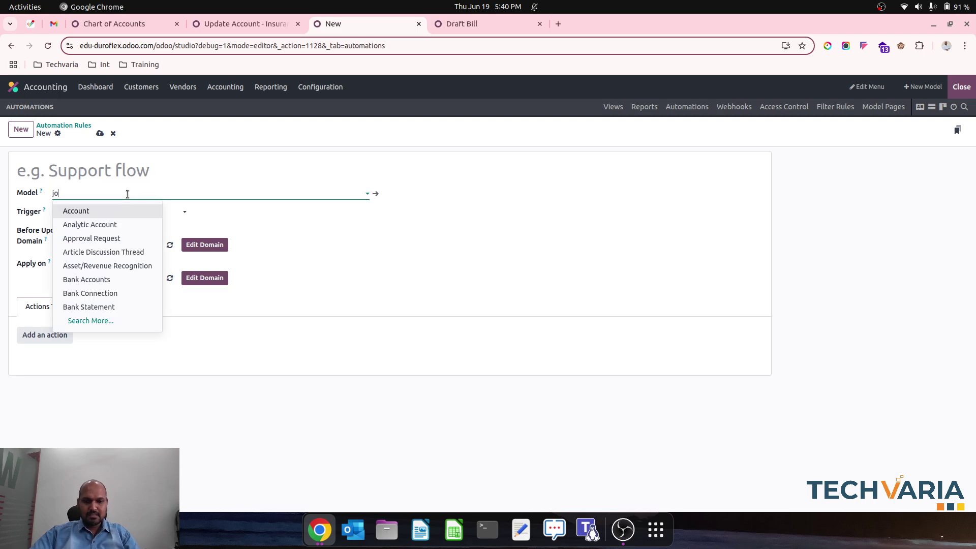
key(Down)
key(Down)
key(Down)
key(Down)
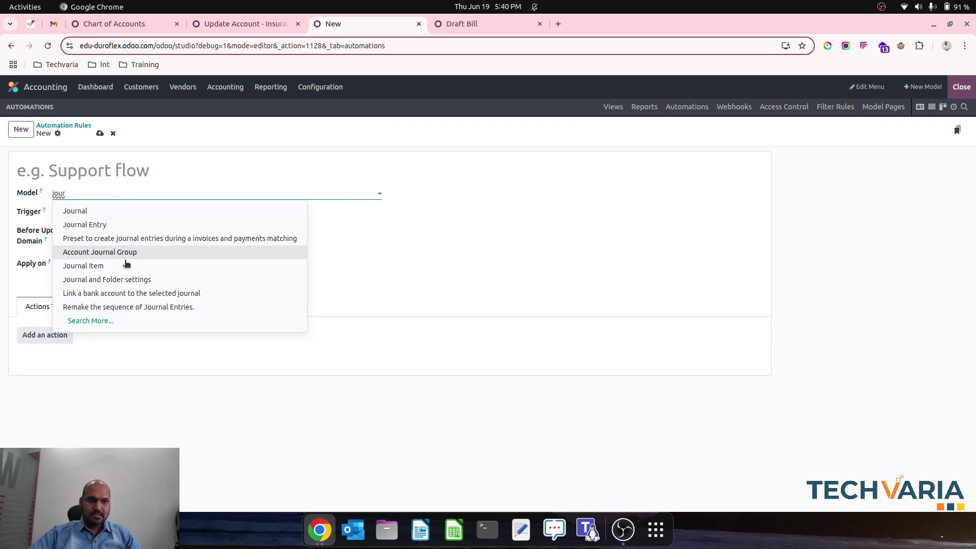
key(Return)
click(127, 173)
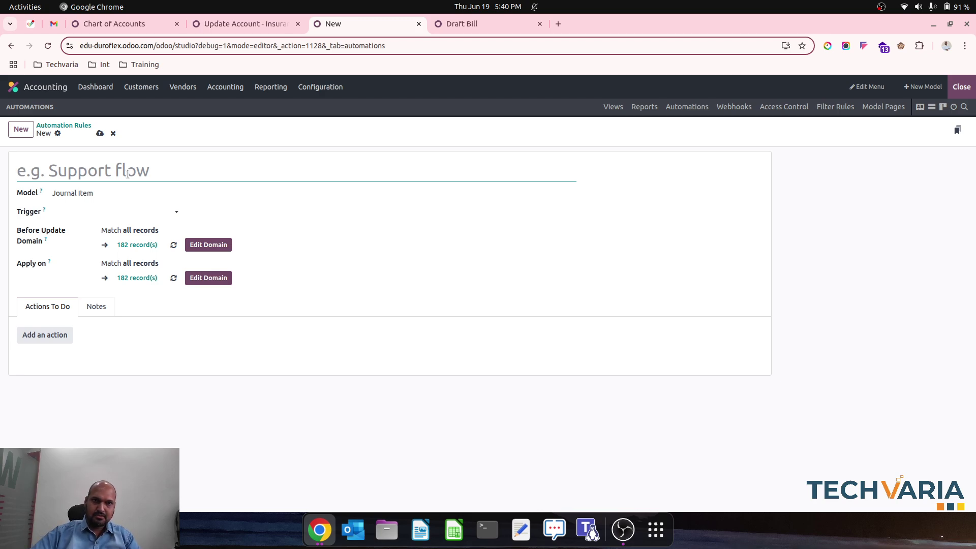
text(Update Account 0)
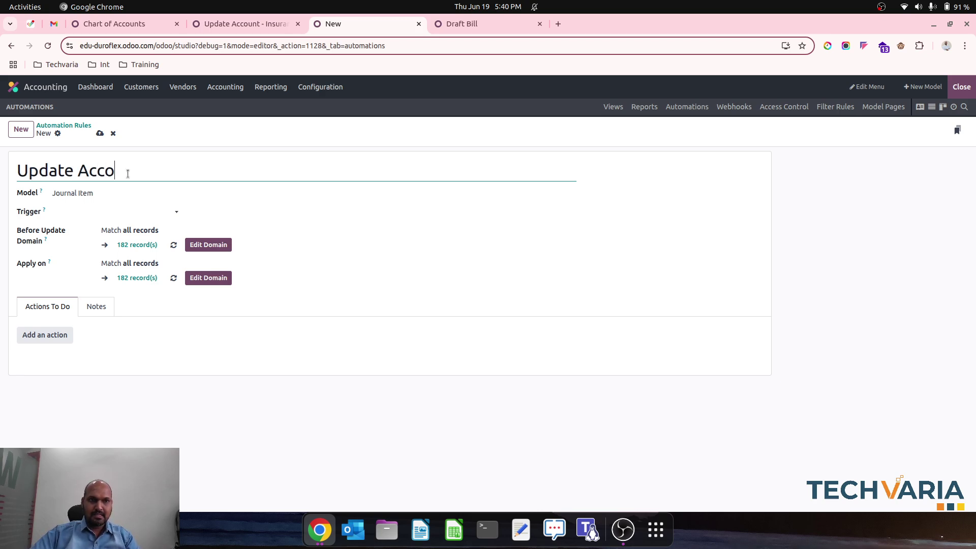
key(BackSpace)
key(BackSpace)
text(- I)
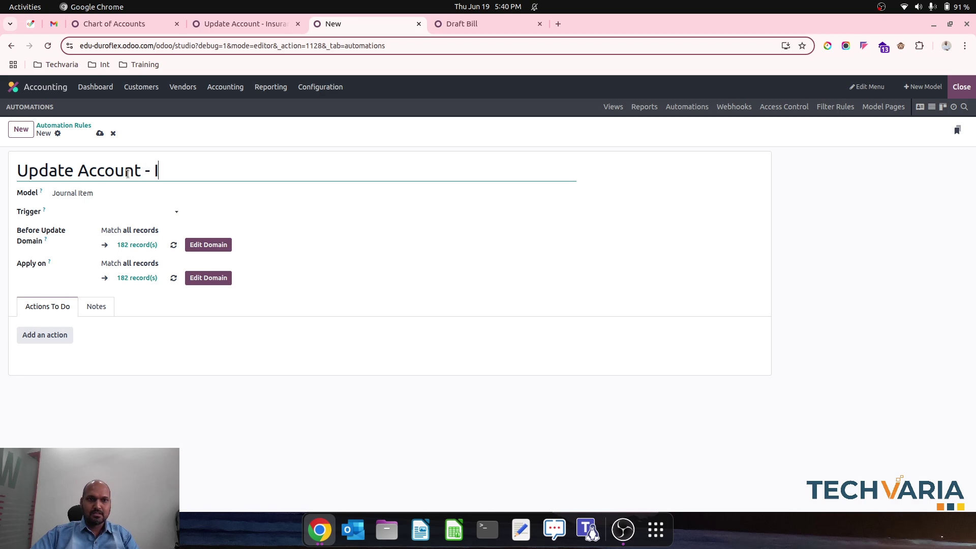
text(nternet Serv)
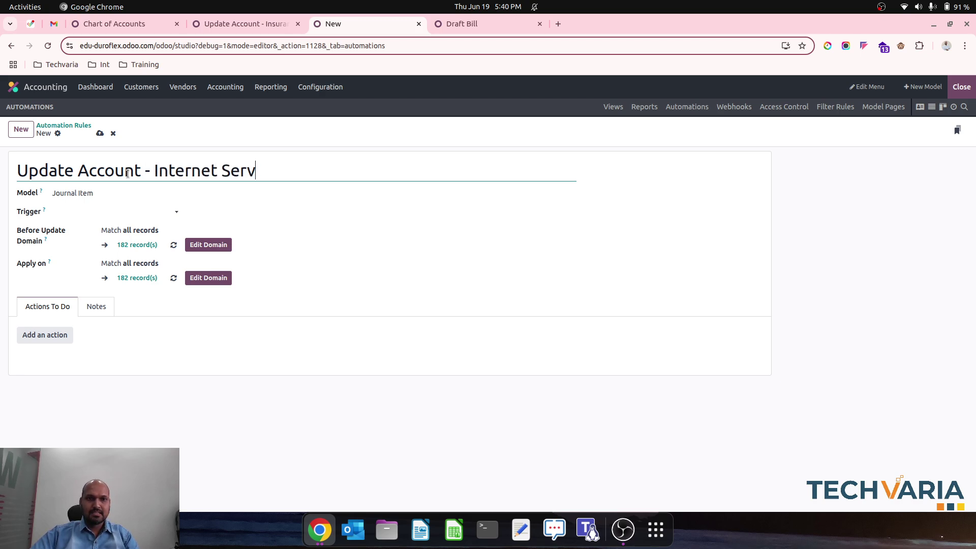
text(ice)
Step: Set the rule's trigger to After creation with a 1 Minutes delay
click(114, 212)
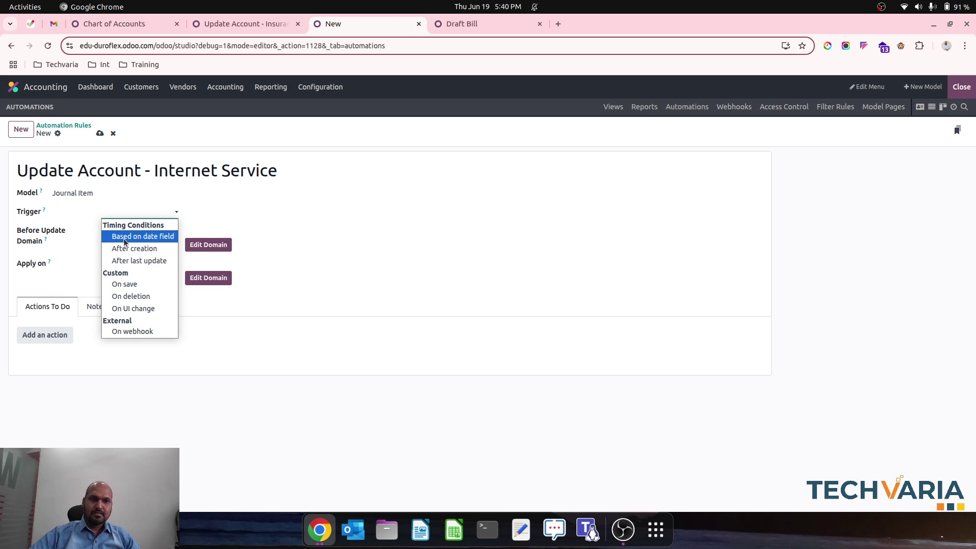
click(148, 248)
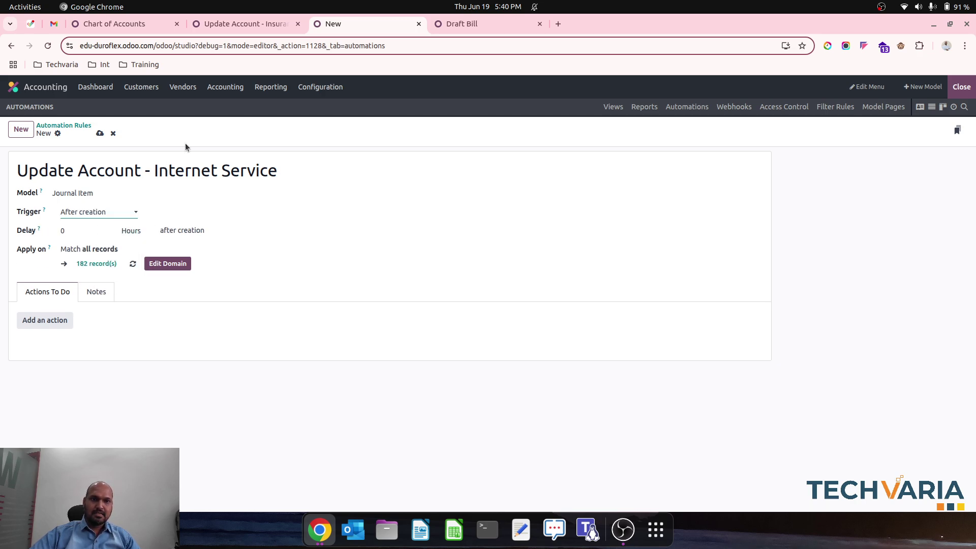
click(227, 24)
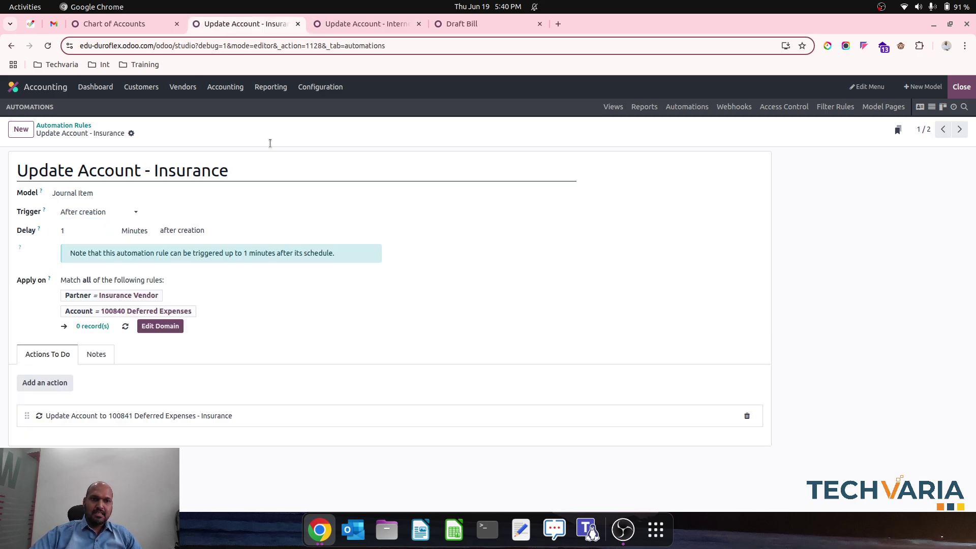
click(324, 23)
click(136, 230)
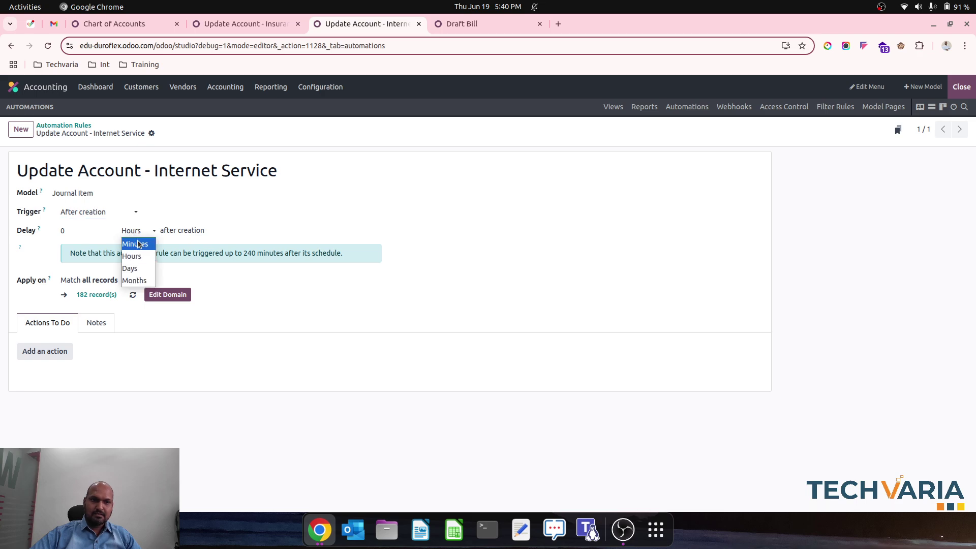
click(134, 242)
click(94, 230)
text(1)
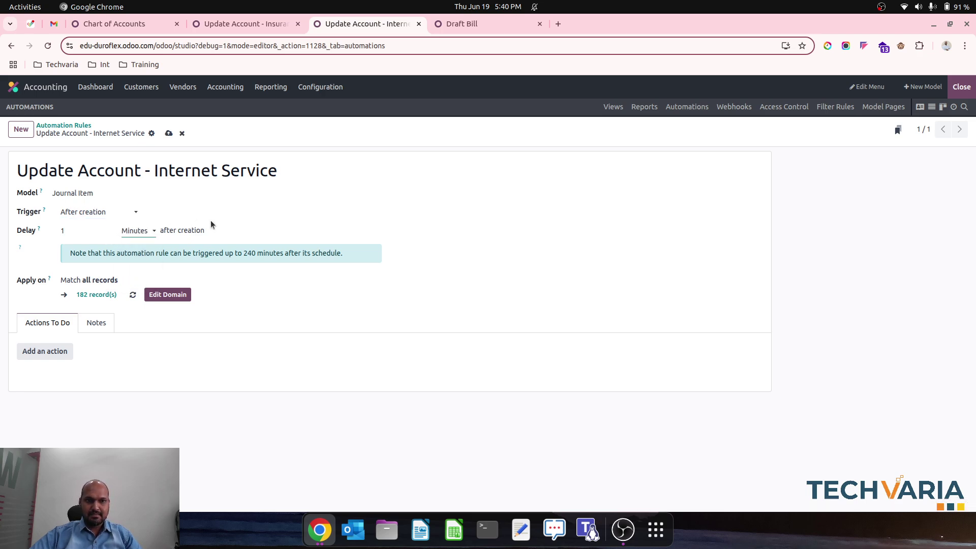
Step: Add a domain condition Partner = Internet Vendor to the rule
click(159, 294)
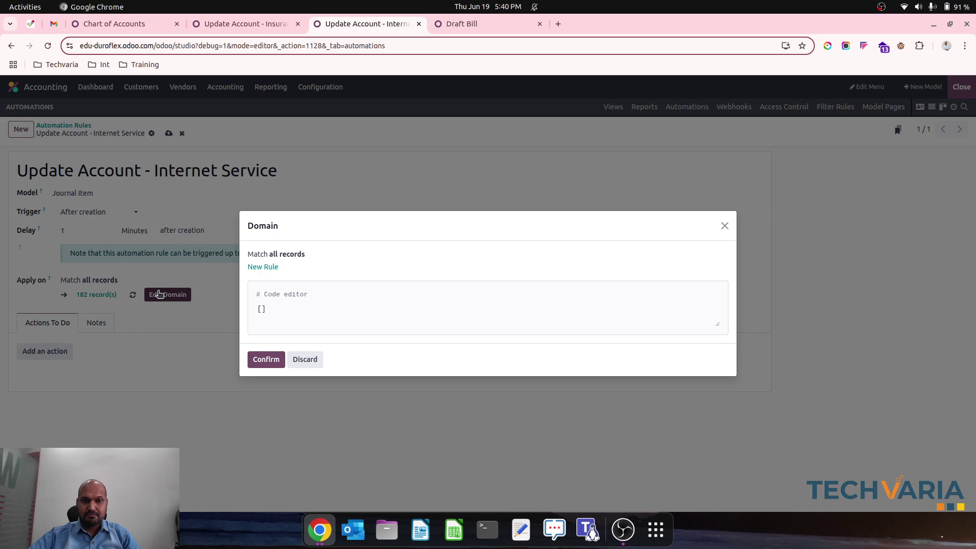
click(262, 266)
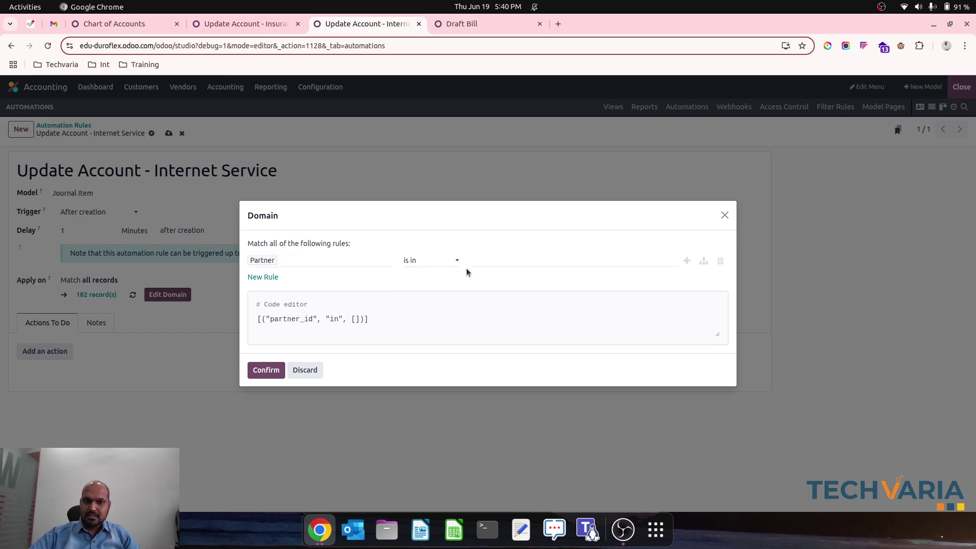
click(436, 263)
click(406, 298)
click(498, 259)
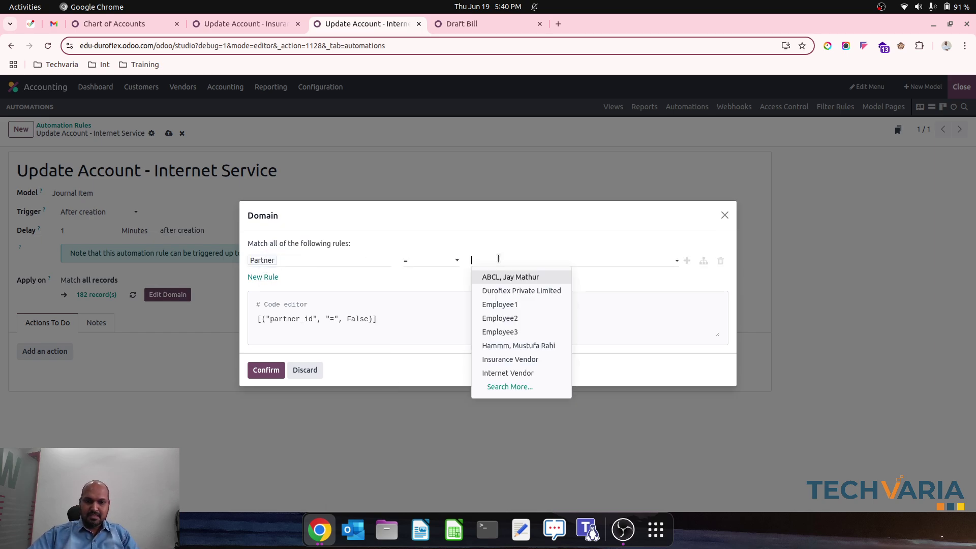
text(inter)
click(509, 277)
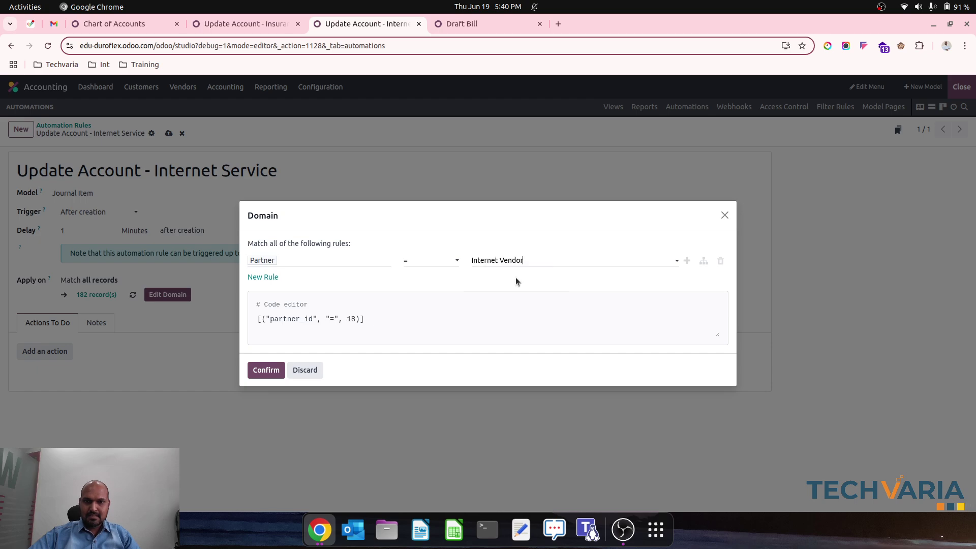
Step: Add the condition Account = 100840 Deferred Expenses and confirm the domain
click(272, 276)
click(292, 273)
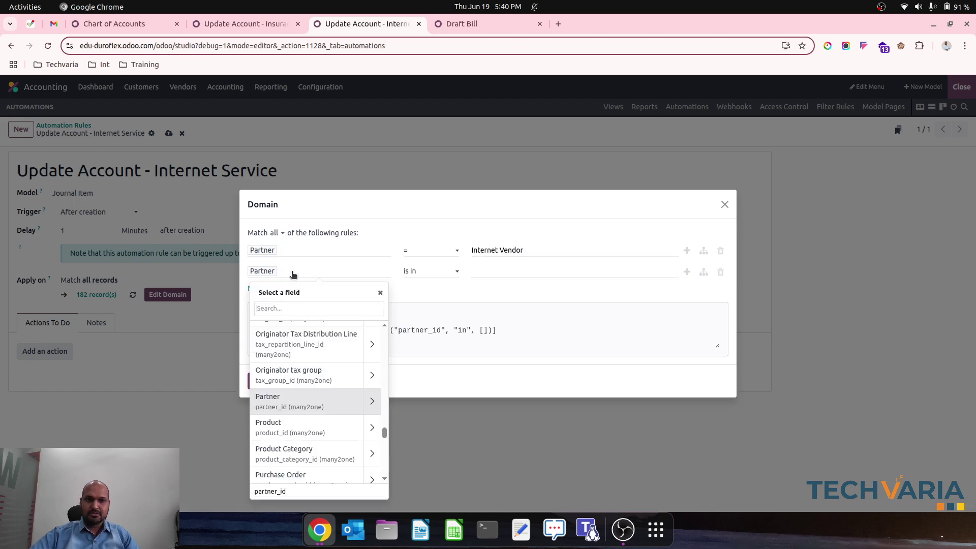
text(acc)
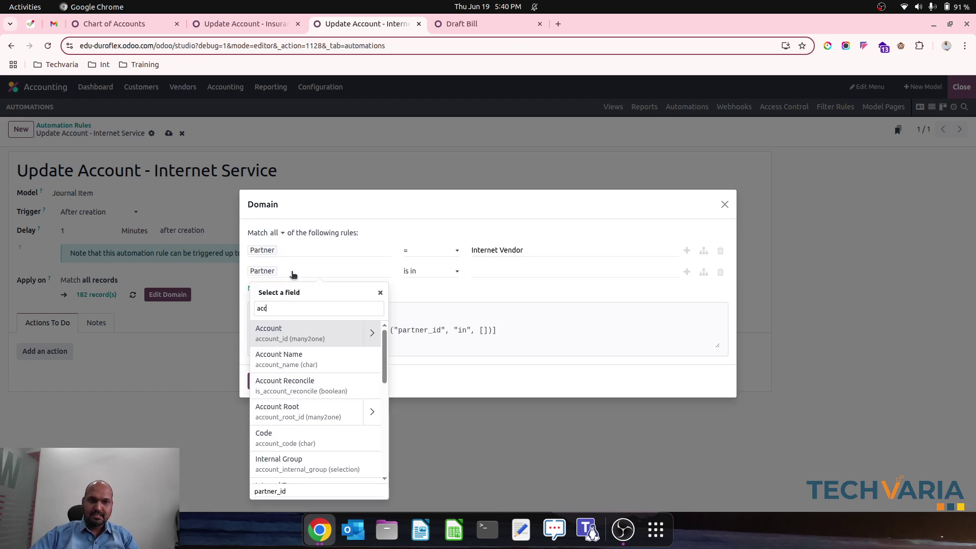
click(299, 336)
click(435, 272)
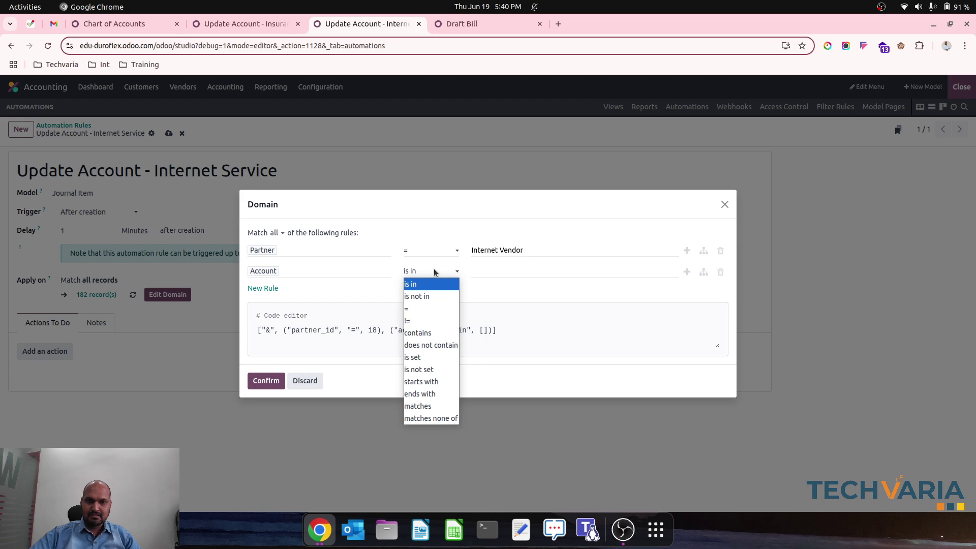
click(415, 308)
click(486, 272)
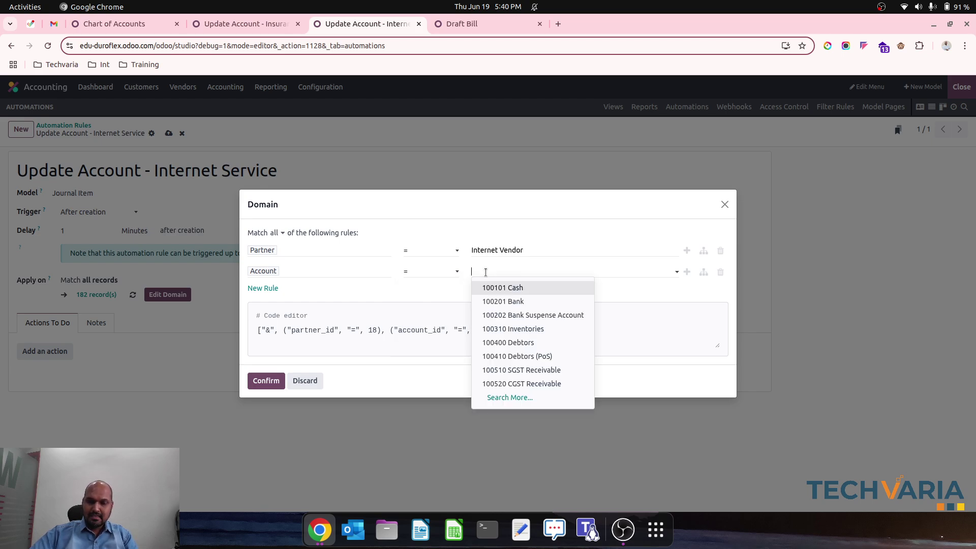
text(def)
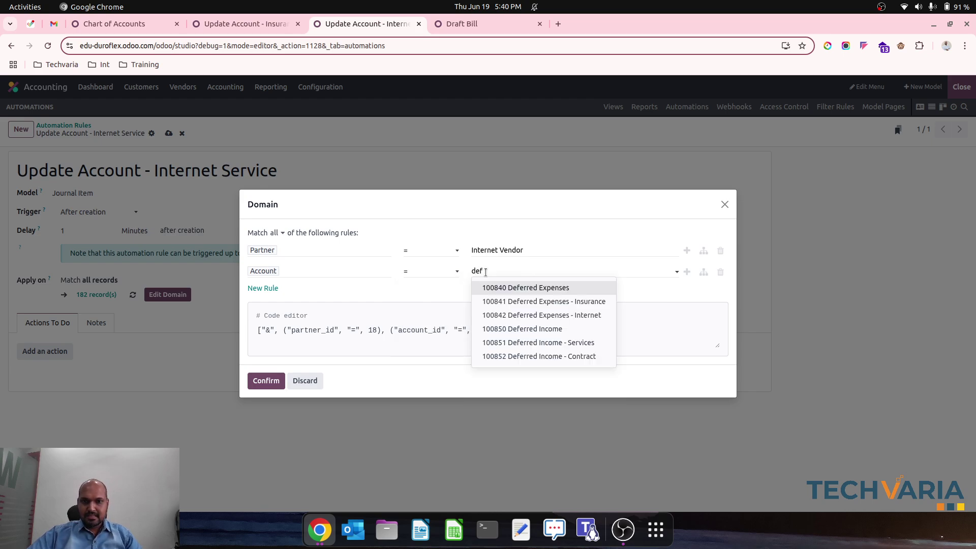
click(531, 287)
click(263, 380)
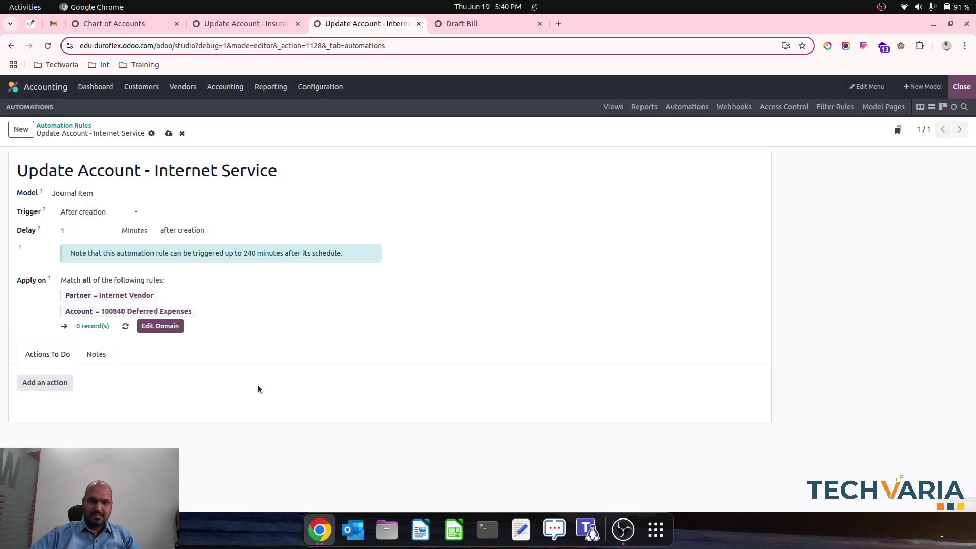
Step: Add an Update Record action setting Account to 100842 Deferred Expenses - Internet, then save the rule
click(62, 384)
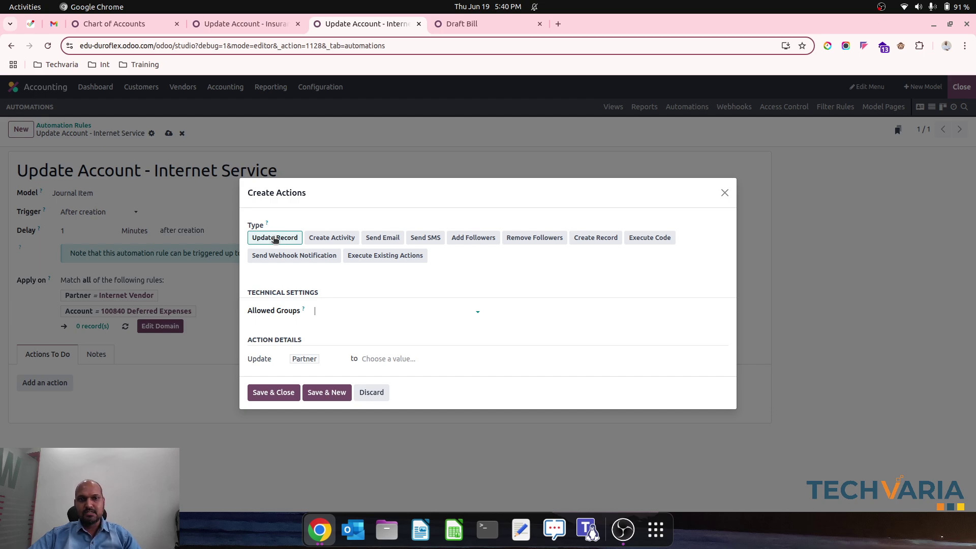
click(320, 361)
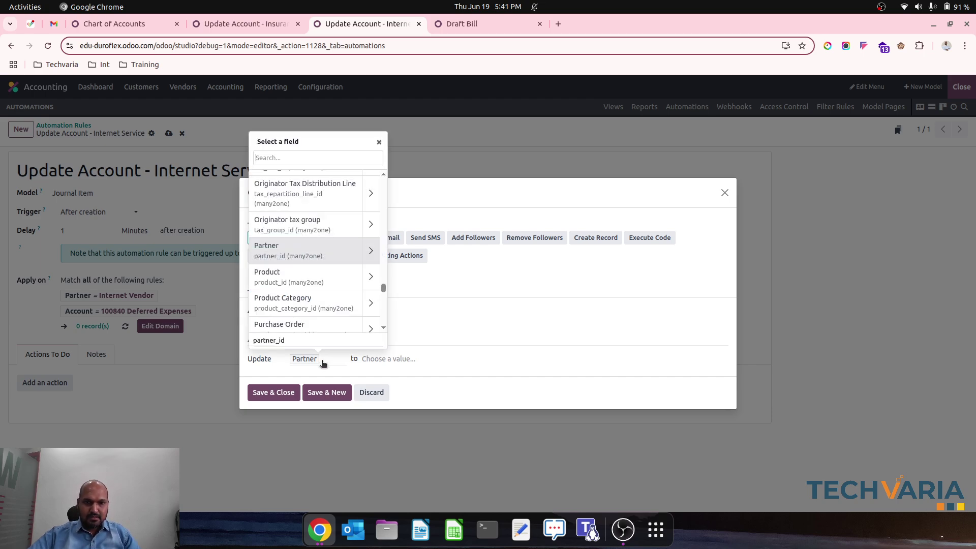
click(325, 160)
text(acc)
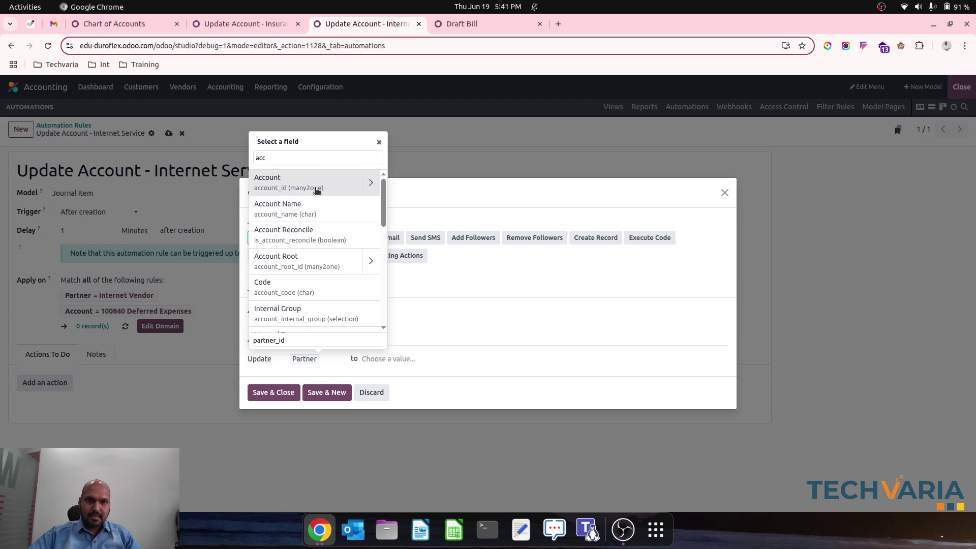
click(316, 190)
click(390, 354)
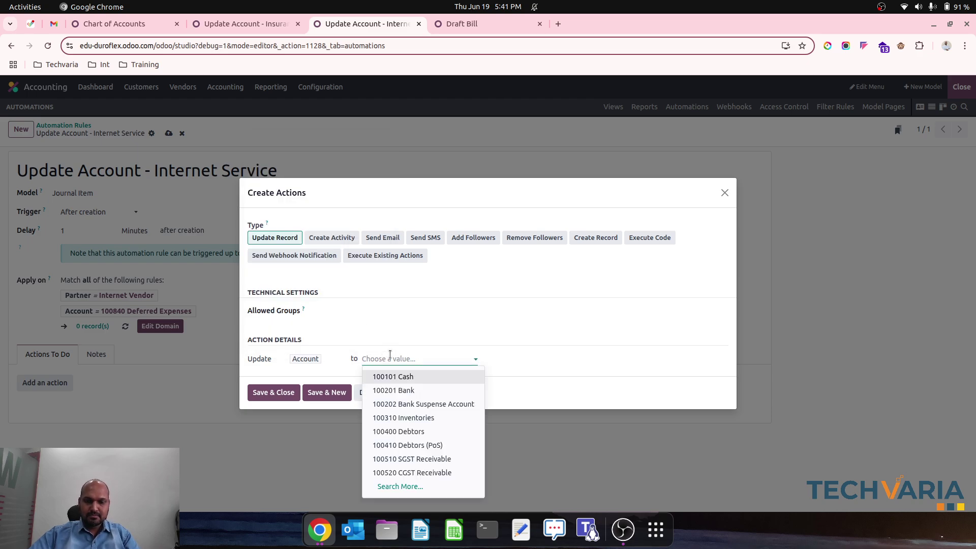
text(def)
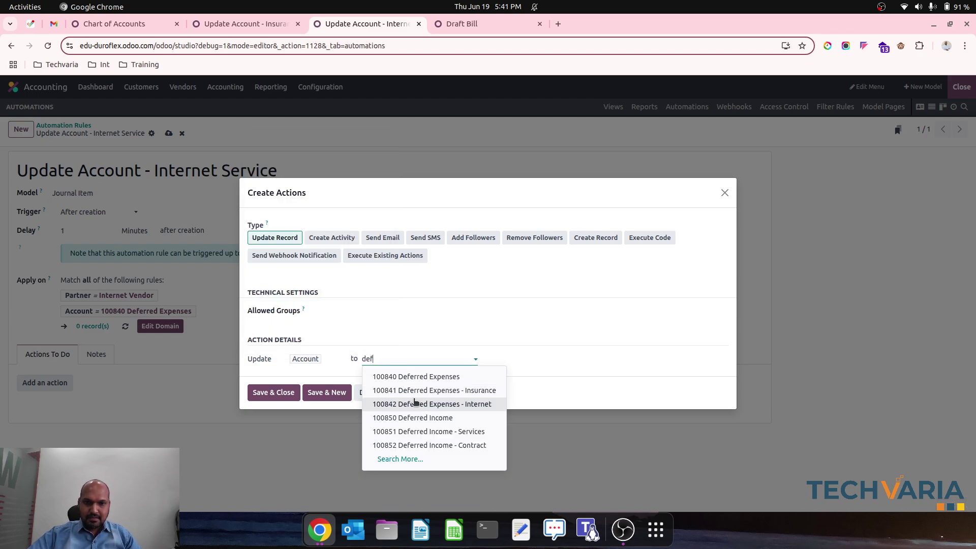
click(415, 403)
click(274, 392)
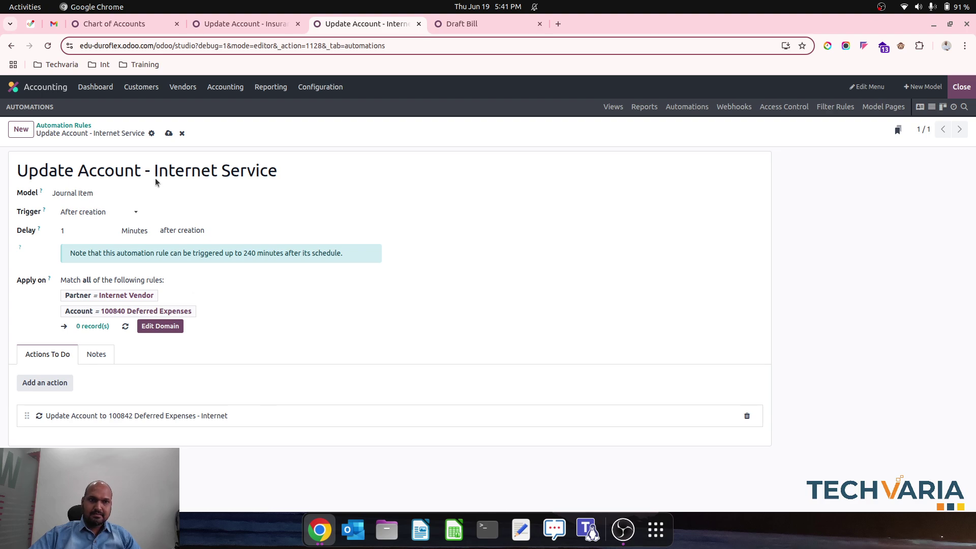
click(169, 133)
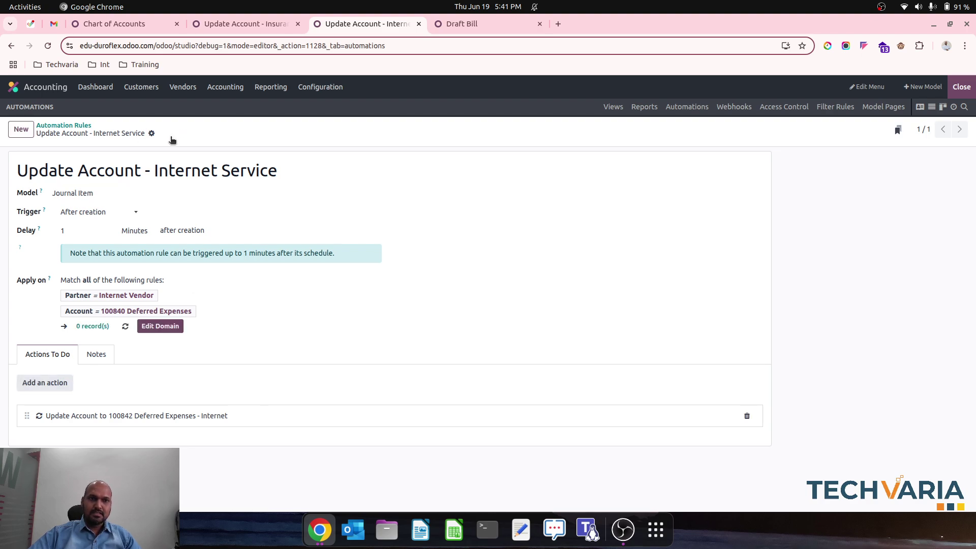
Step: Compare the Insurance and Internet Service rules, then return to the Internet Vendor draft bill
click(244, 24)
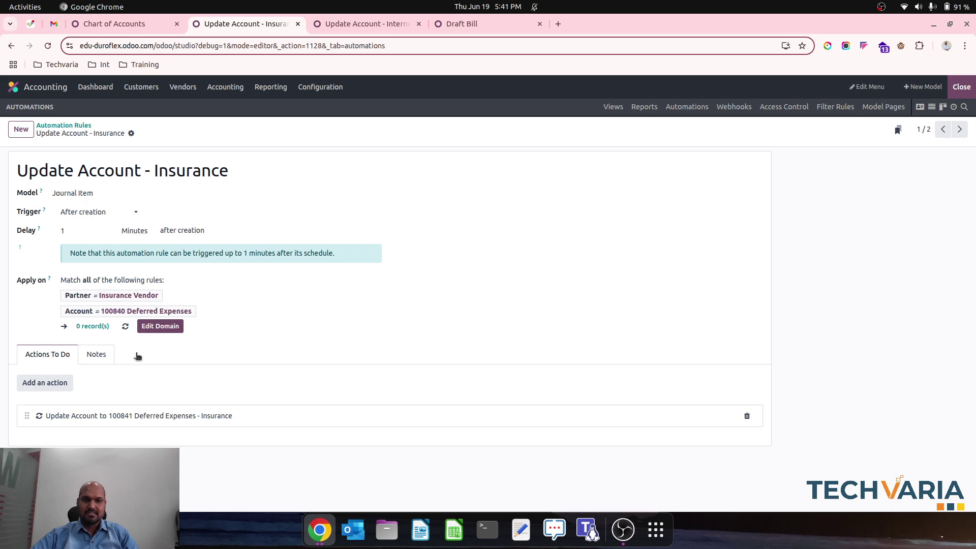
click(346, 21)
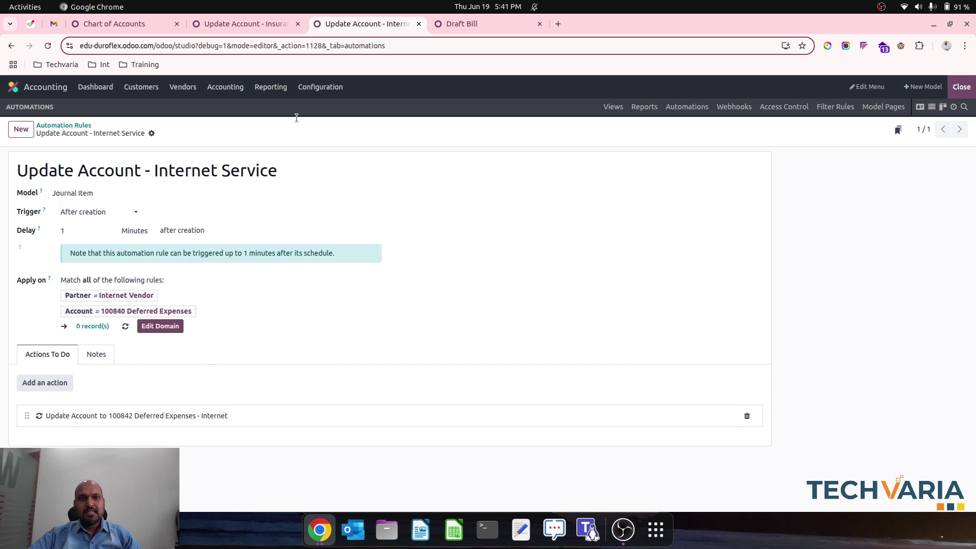
click(251, 22)
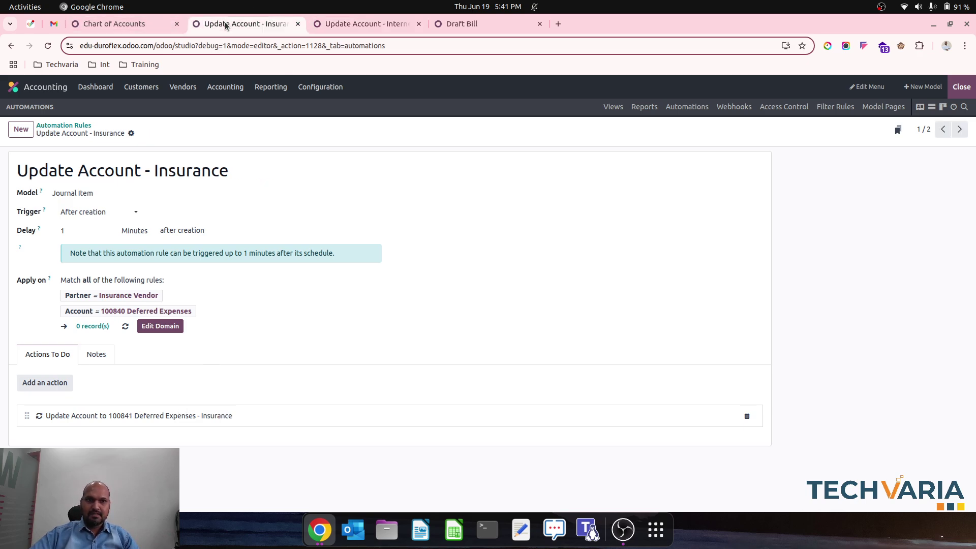
click(341, 21)
click(269, 25)
click(483, 21)
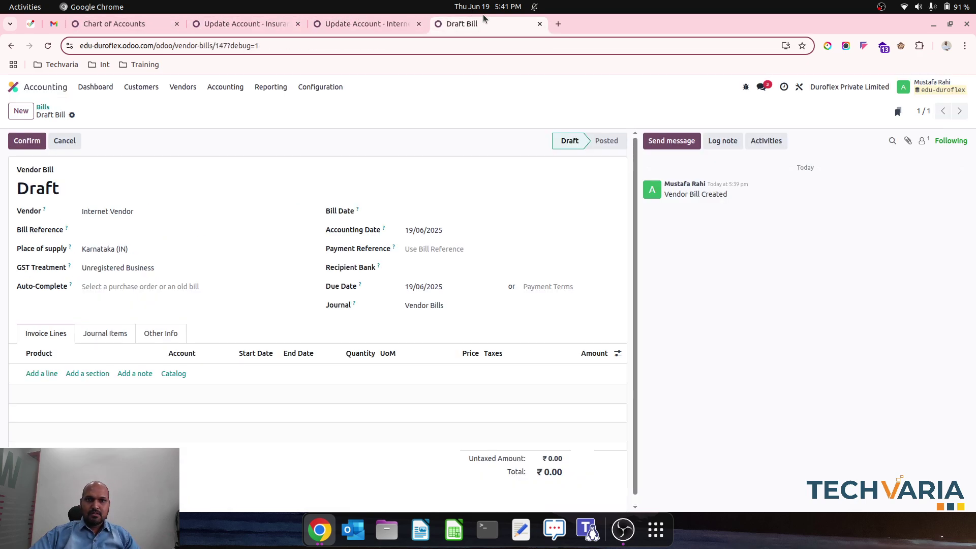
Step: Add a new Internet Services product line deferred from 01/07/2025 to 30/09/2025
click(45, 373)
text(Internet)
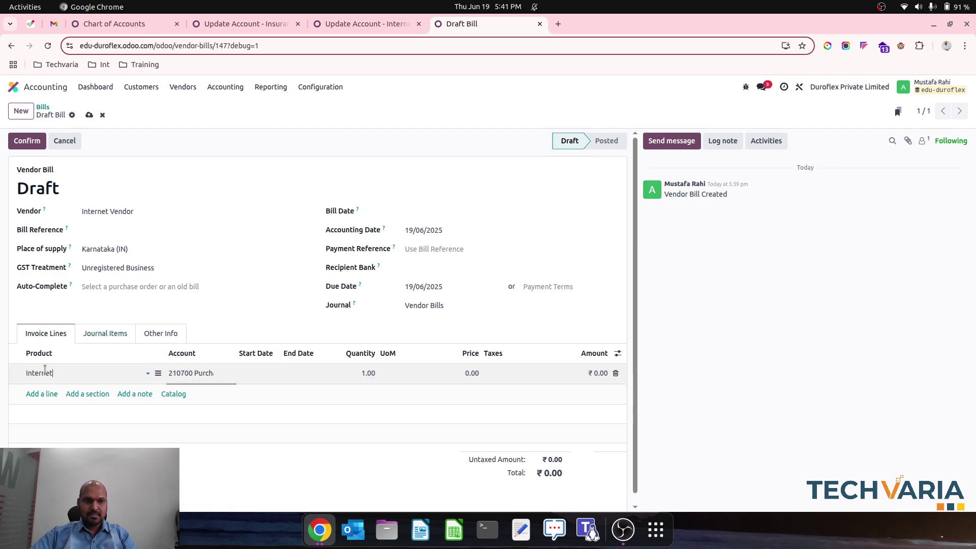
text( Services)
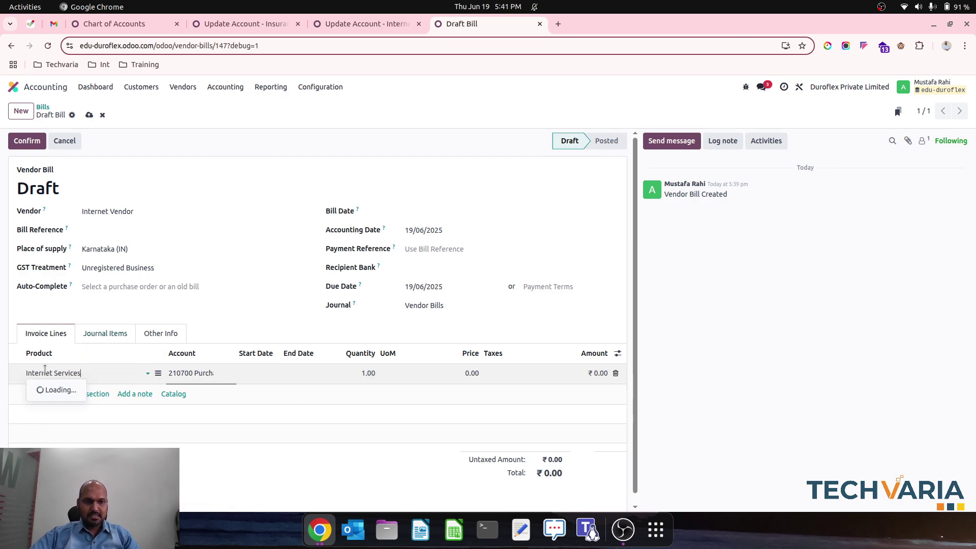
click(76, 390)
click(267, 376)
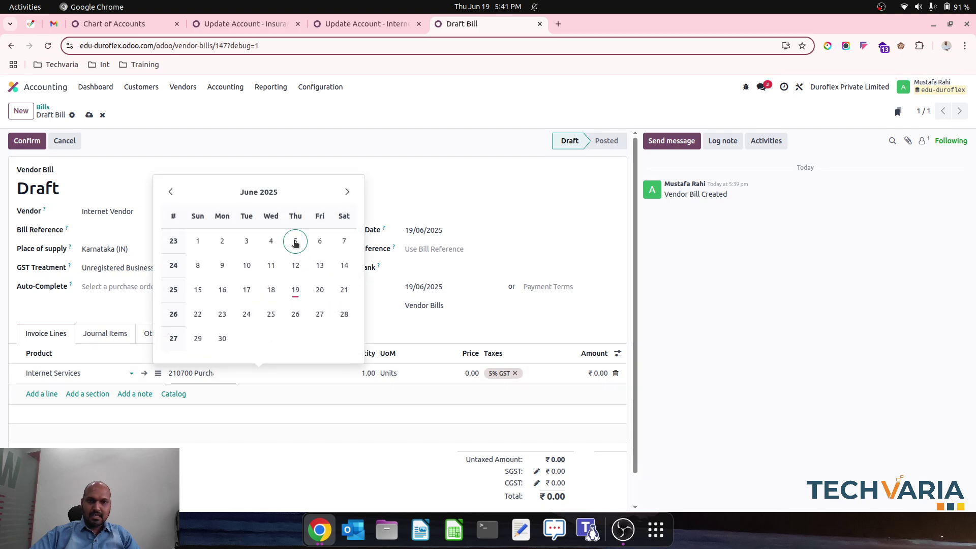
click(348, 193)
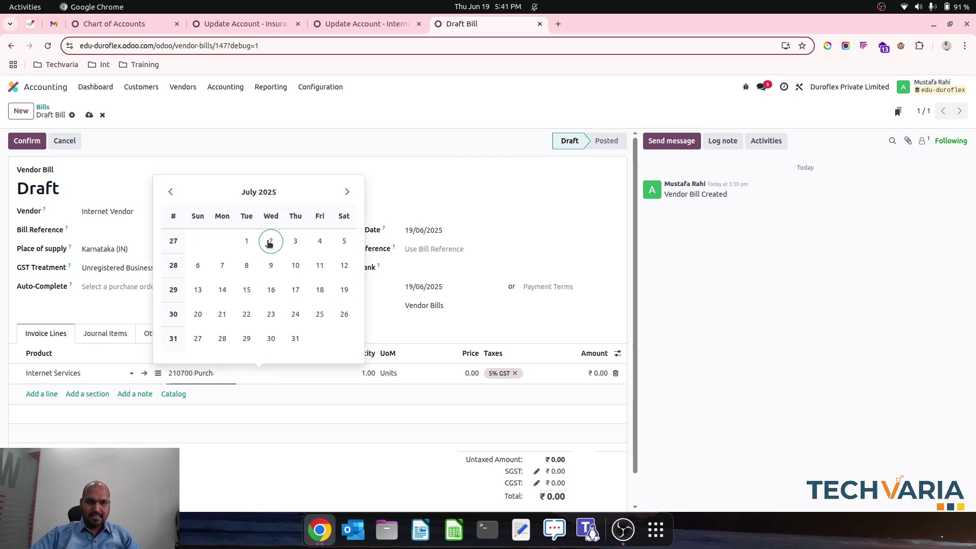
click(247, 241)
click(304, 373)
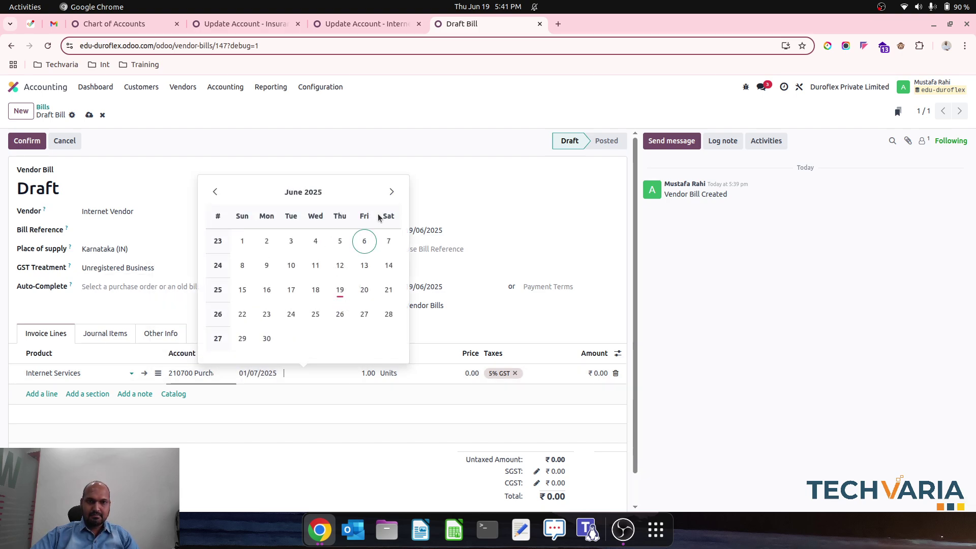
click(392, 192)
click(391, 191)
click(392, 191)
click(391, 192)
click(215, 193)
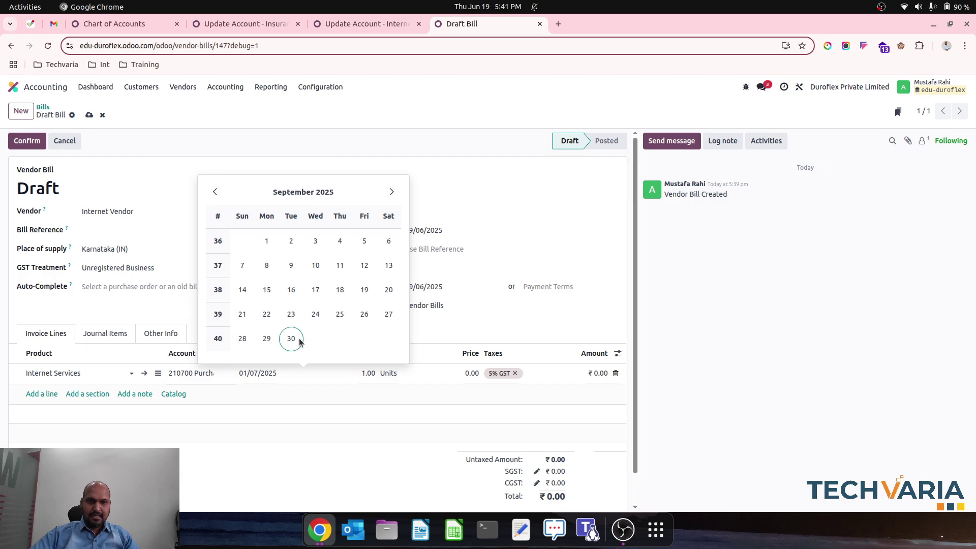
click(292, 339)
Step: Set the Internet Services line price to 300 and save the bill
click(464, 372)
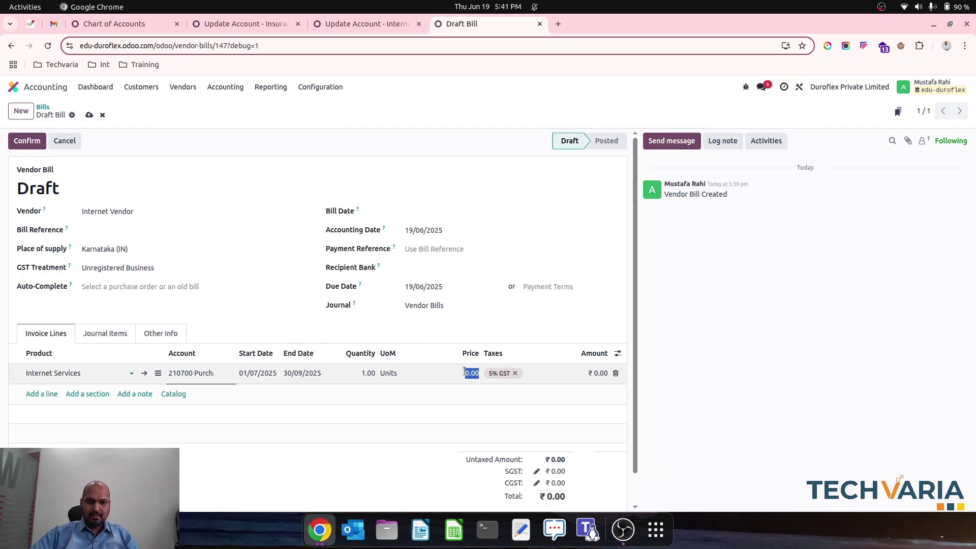
text(300)
click(321, 302)
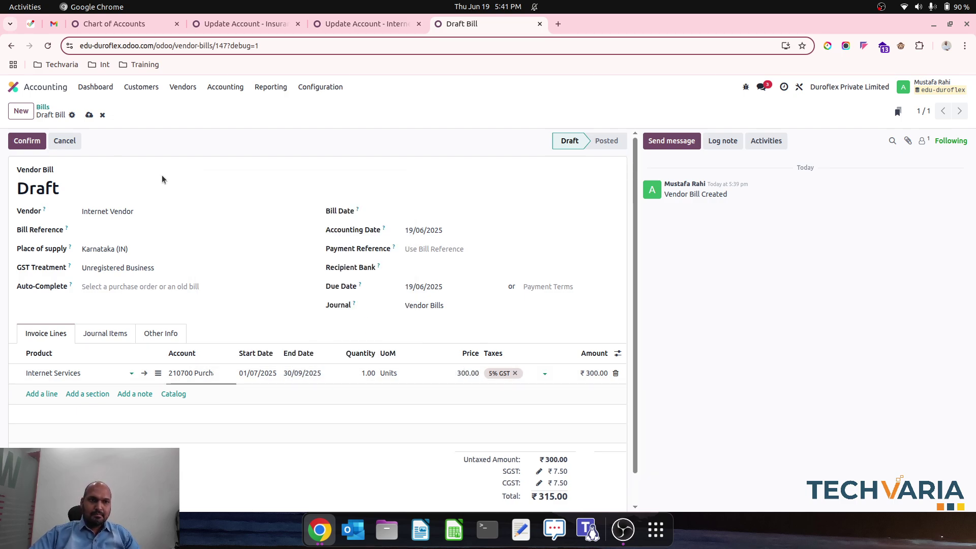
click(89, 115)
Step: Set the bill date to 01/06/2025, save, and confirm the vendor bill
click(462, 214)
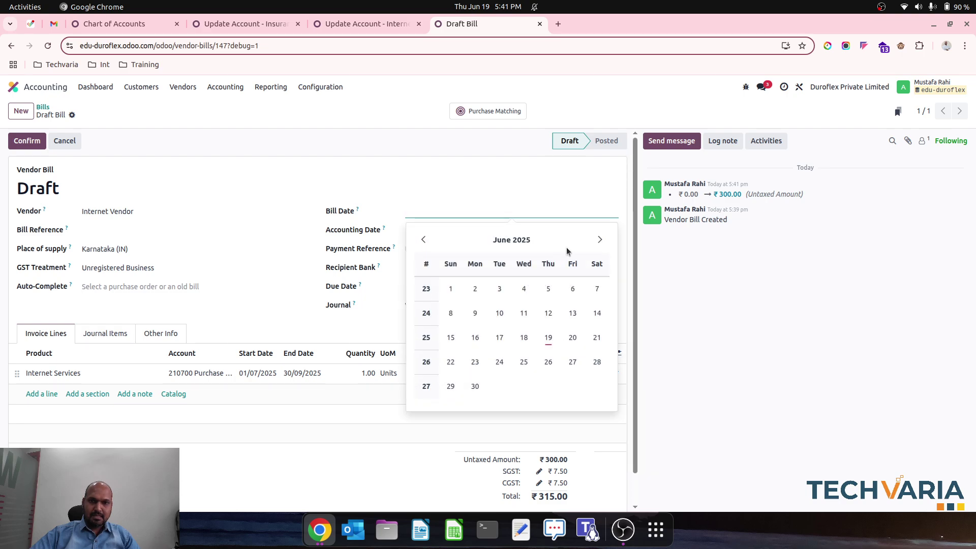
click(451, 292)
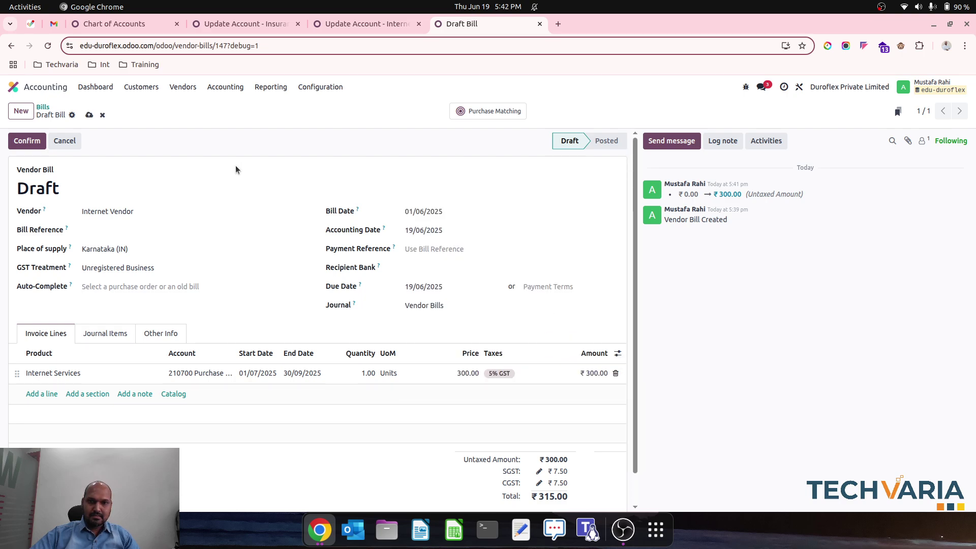
click(88, 116)
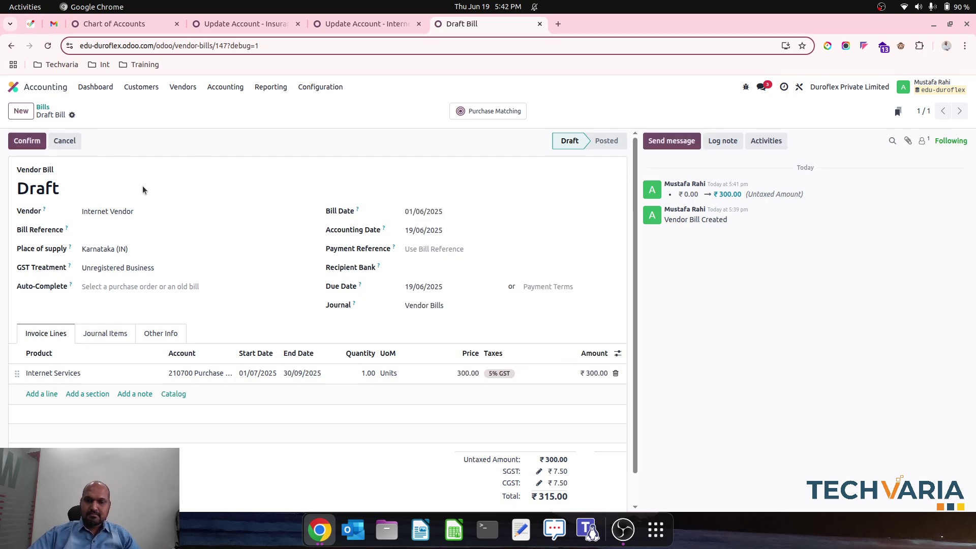
click(31, 147)
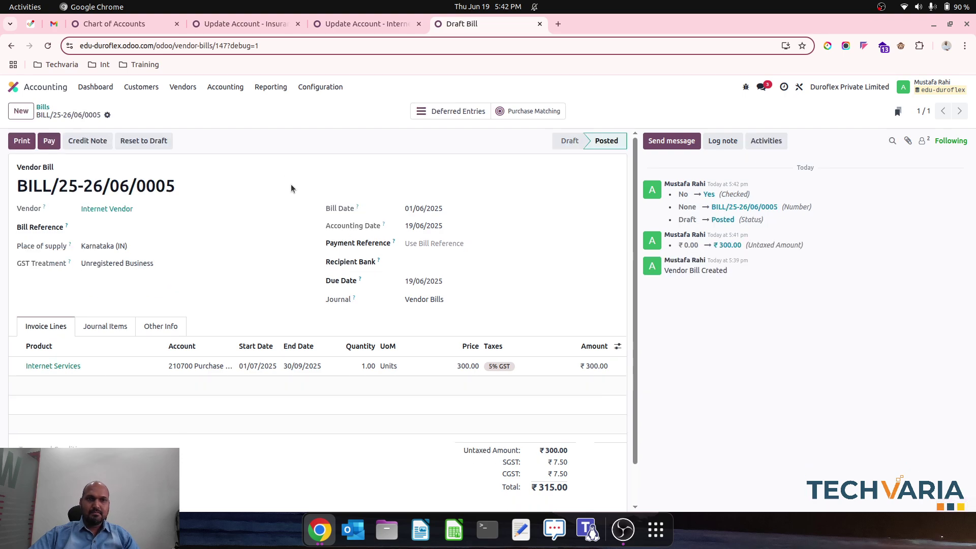
Step: Compare the bill's deferred entries with the Update Account - Internet Service rule, then return to the rules list
click(442, 115)
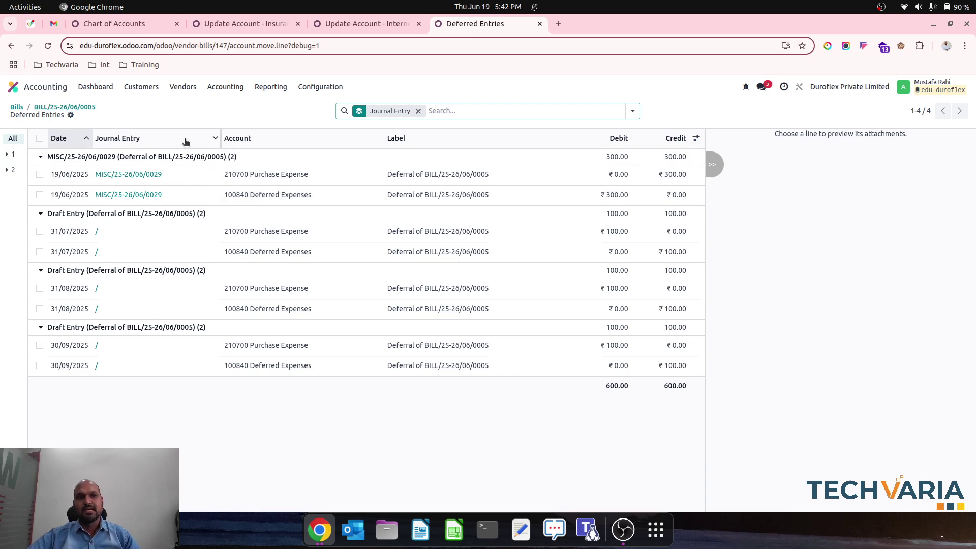
click(355, 24)
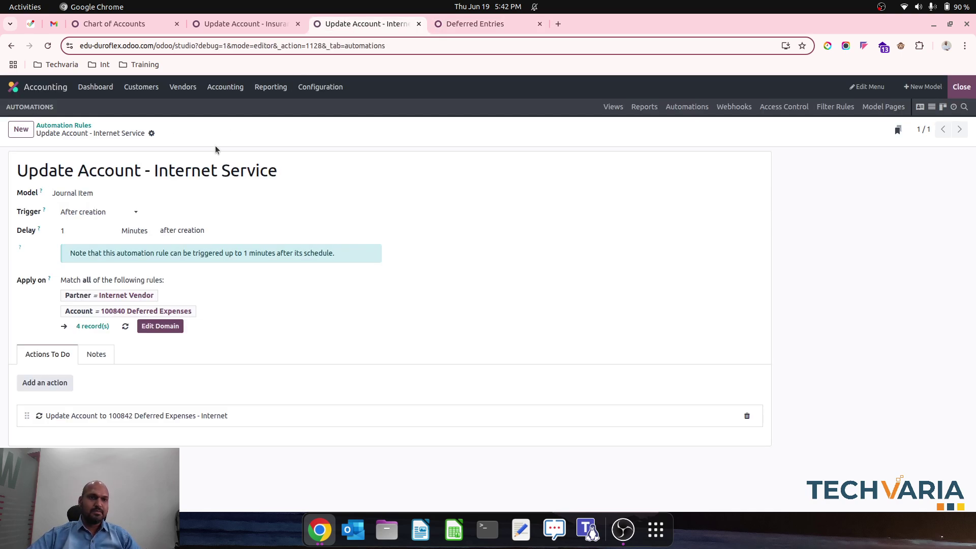
click(454, 26)
click(371, 24)
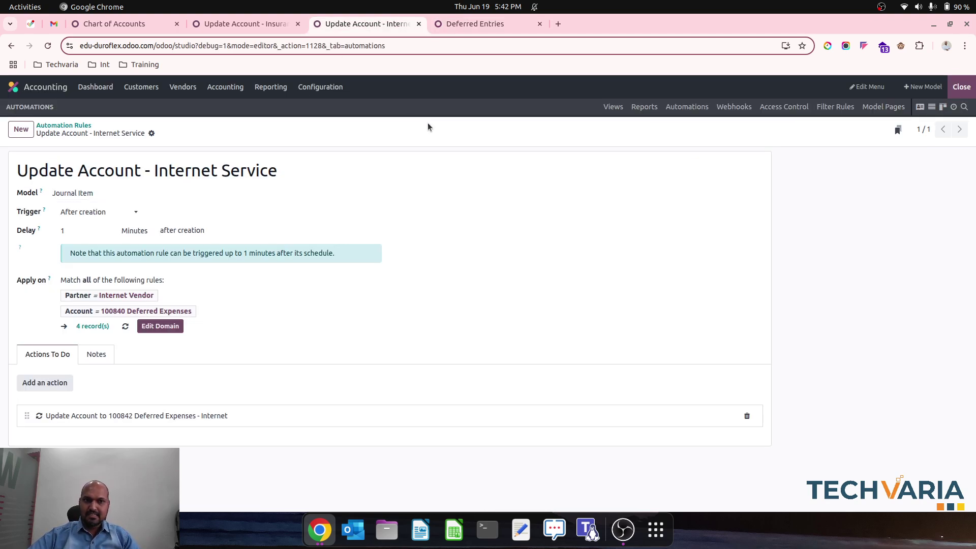
click(465, 29)
click(373, 26)
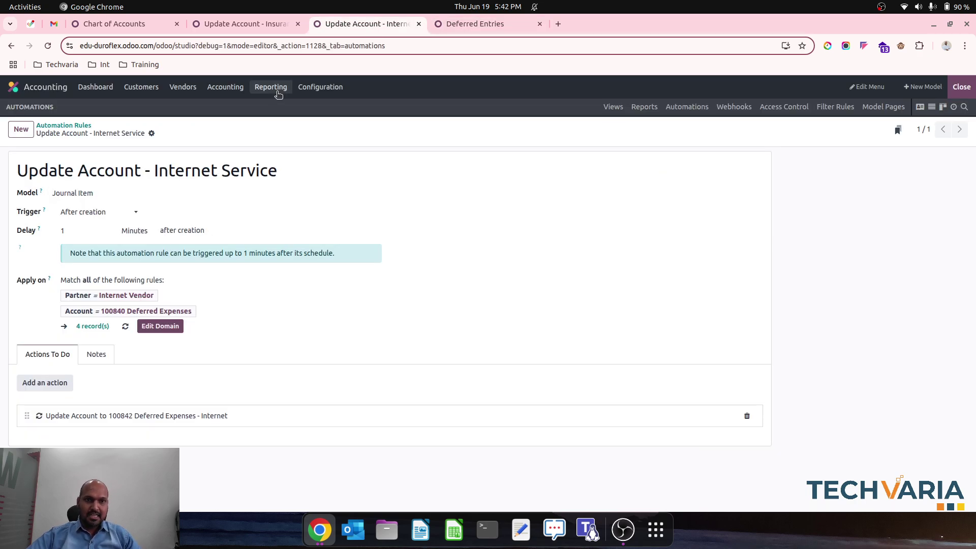
click(76, 125)
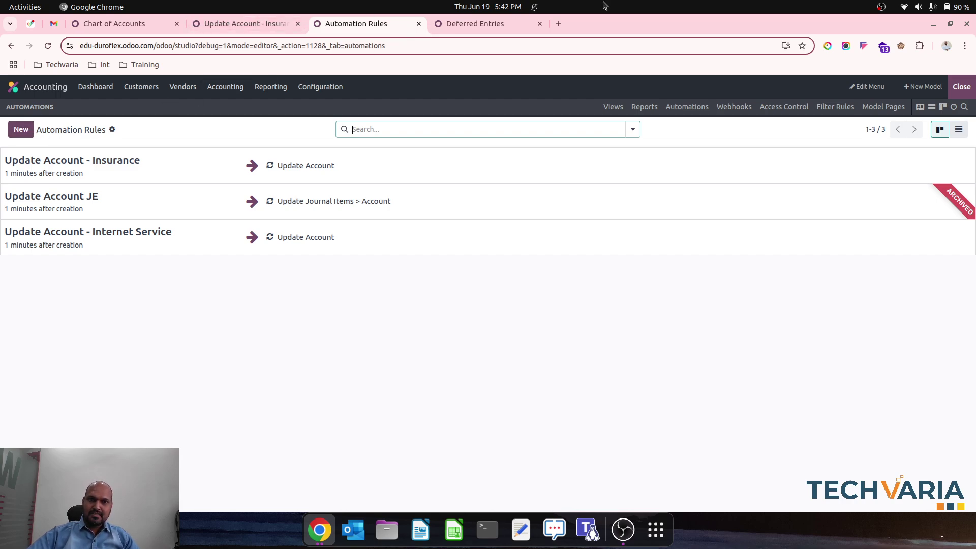
Step: Duplicate the Deferred Entries tab and start a new customer invoice from Customers > Invoices
right_click(501, 25)
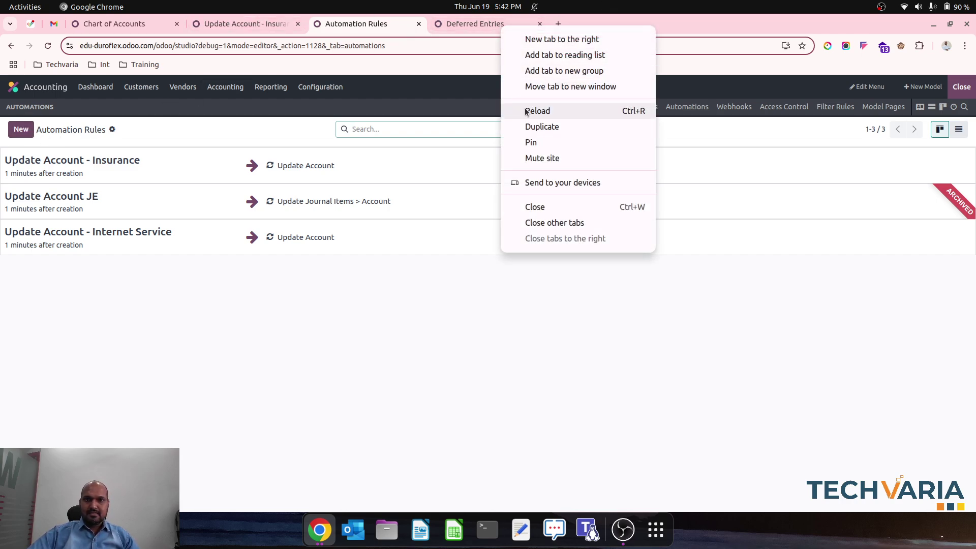
click(536, 127)
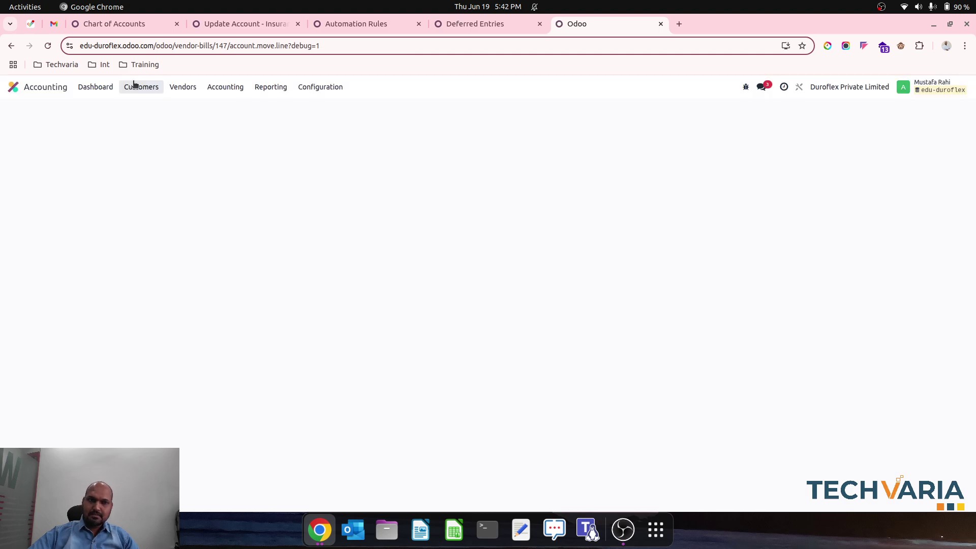
click(150, 93)
click(148, 103)
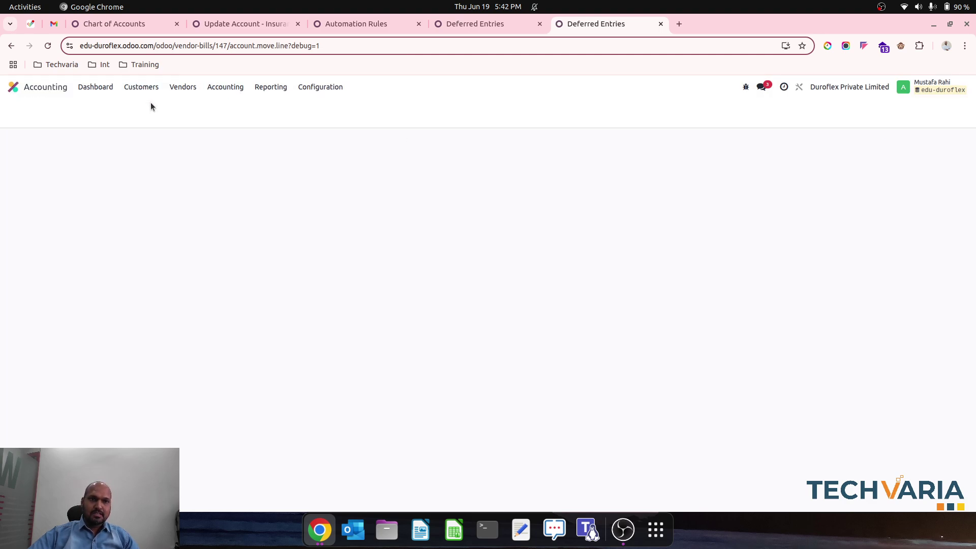
click(20, 111)
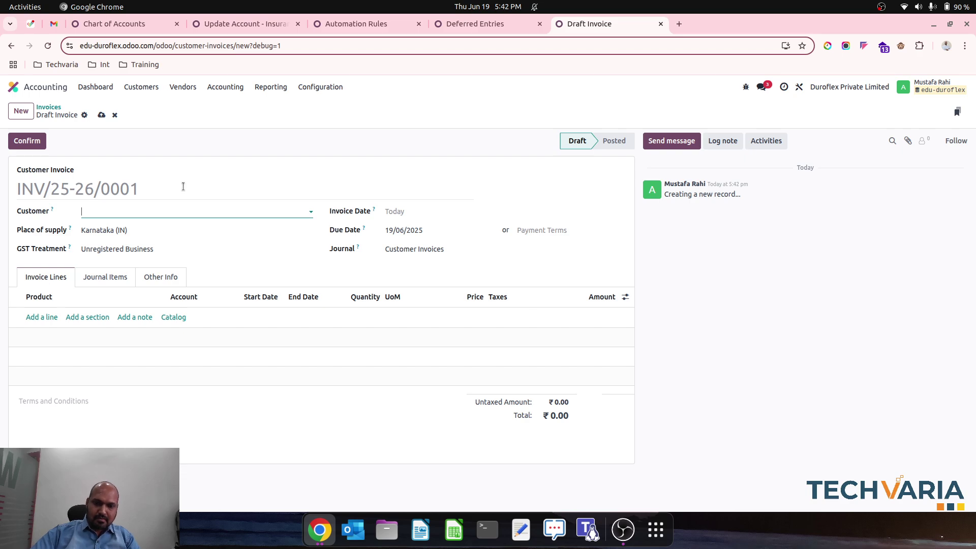
Step: Create new customer 'Customer1' and set it on the invoice
text(Cus)
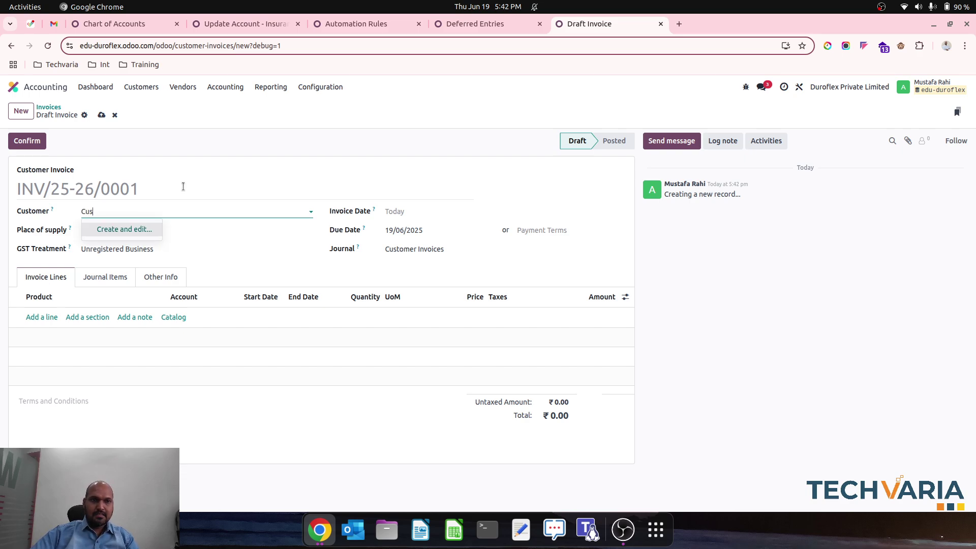
text(tomer)
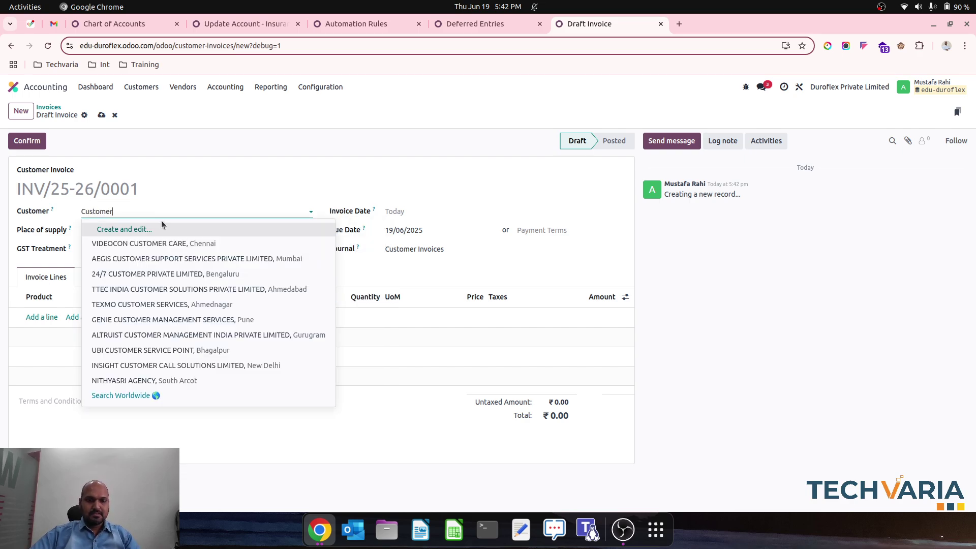
text(1)
click(146, 230)
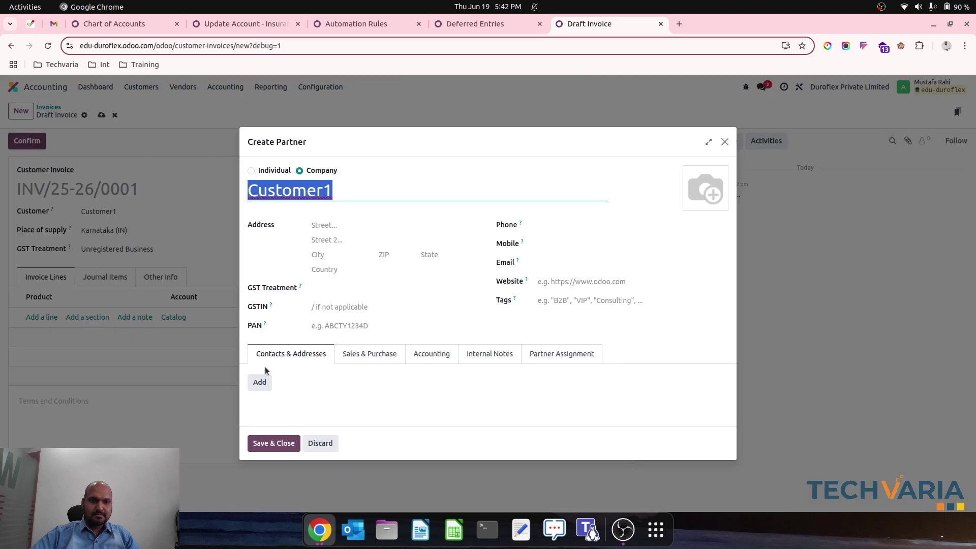
click(271, 443)
Step: Add an invoice line with the Internet Services product
click(43, 318)
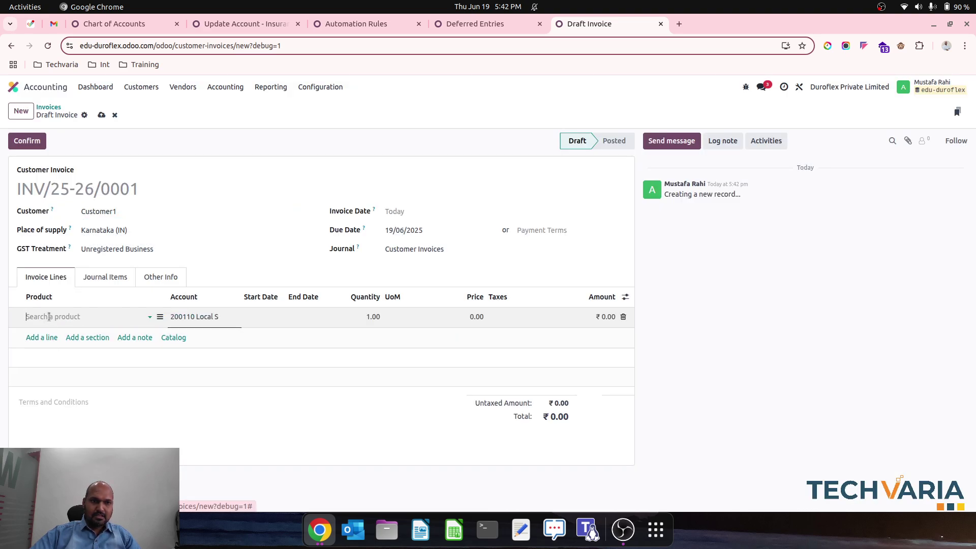
text(S)
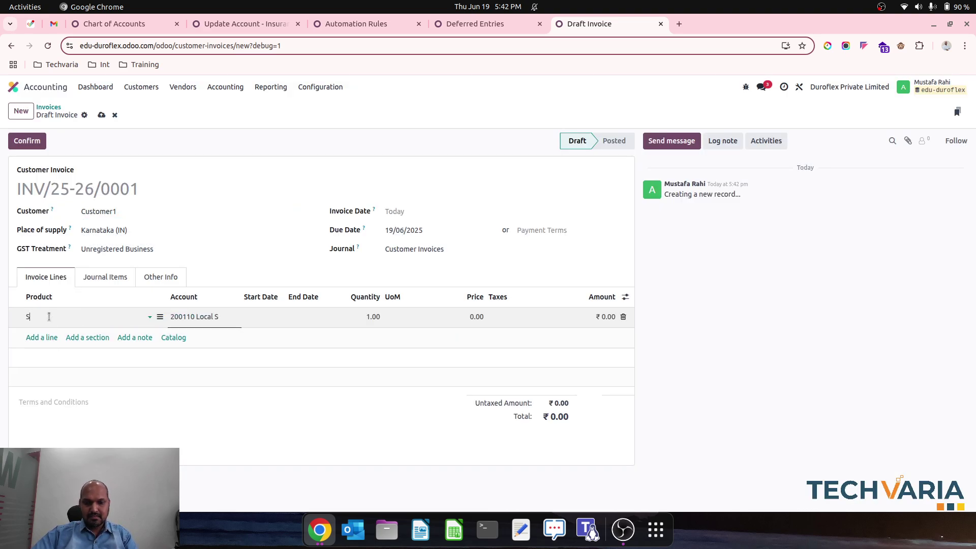
text(ervice)
key(Tab)
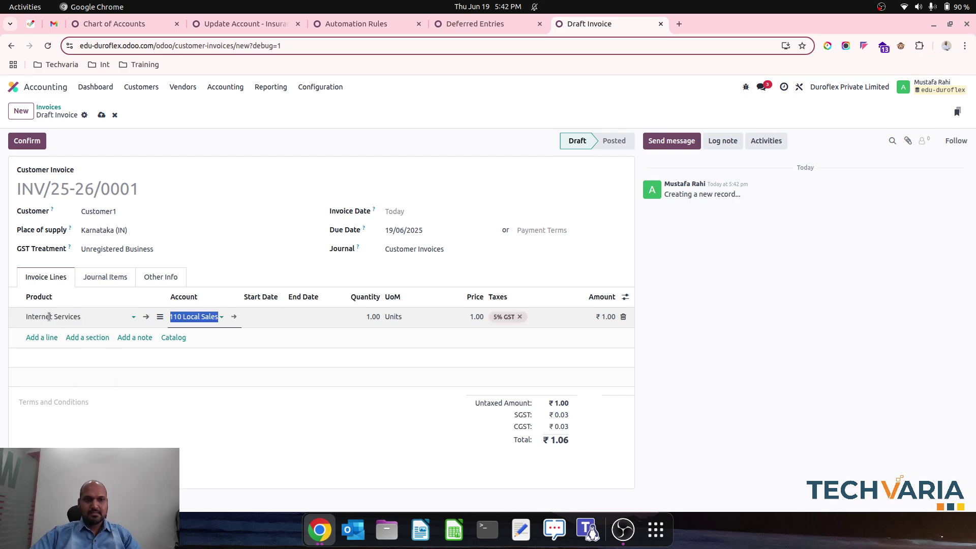
click(100, 316)
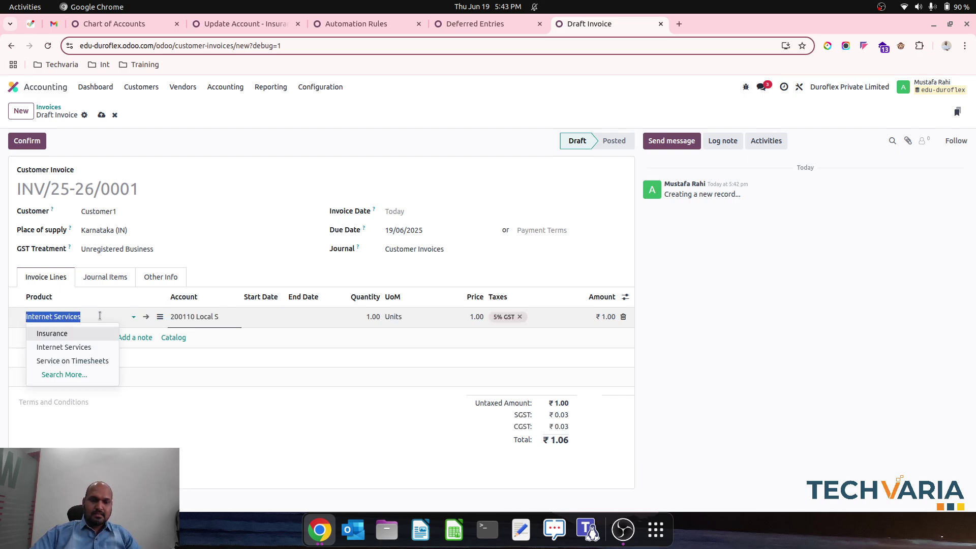
Step: Date the Internet Services line 01/07/2025–30/09/2025, price it 1,500, and save the invoice
click(256, 316)
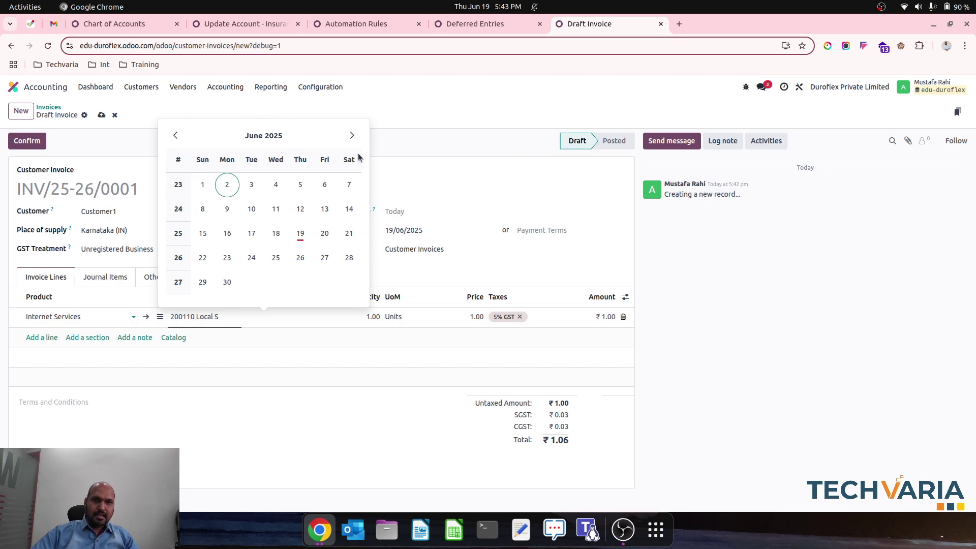
click(352, 135)
click(251, 184)
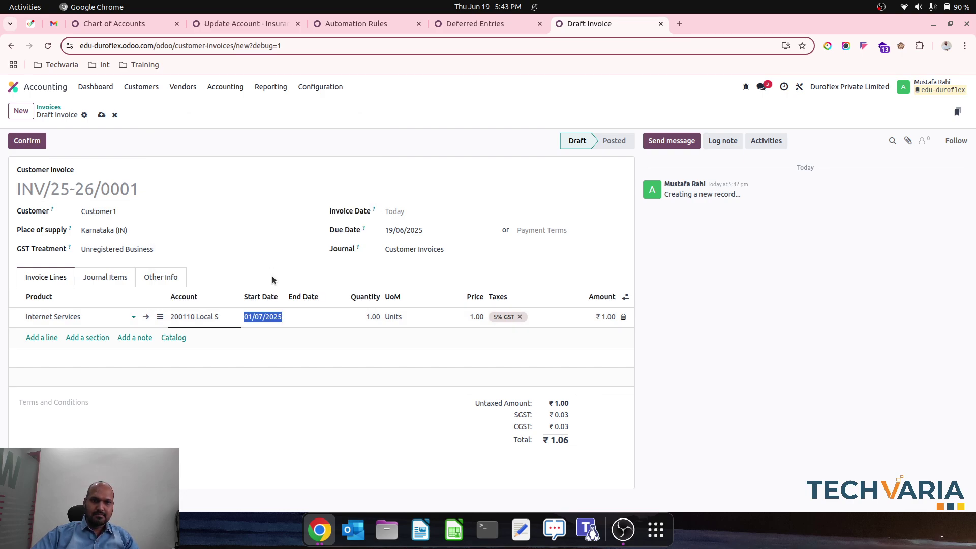
click(310, 316)
click(396, 135)
click(396, 135)
click(396, 135)
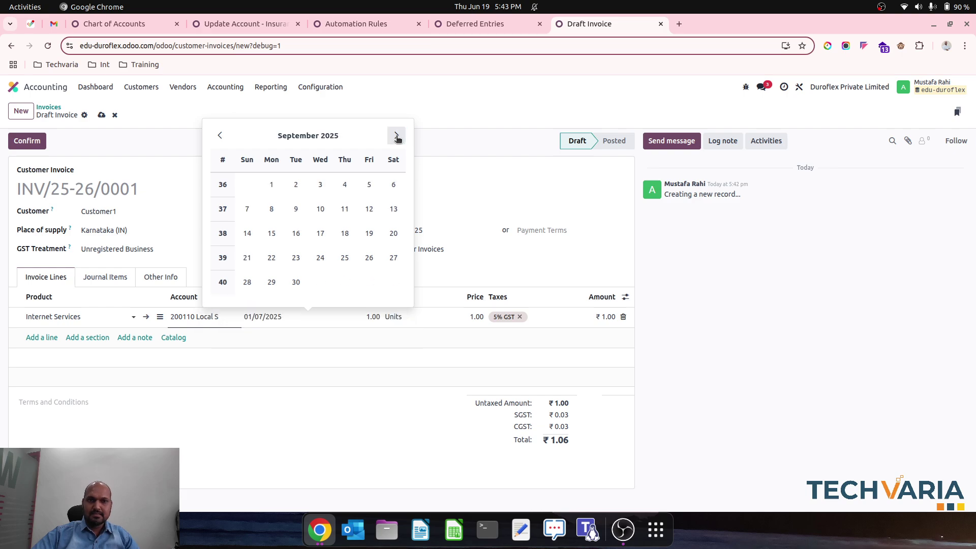
click(296, 282)
click(468, 316)
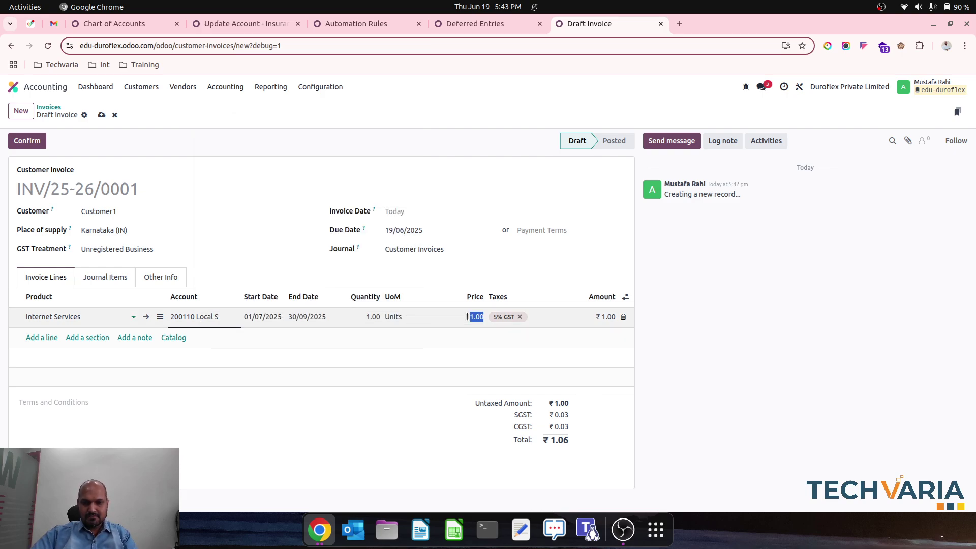
text(1)
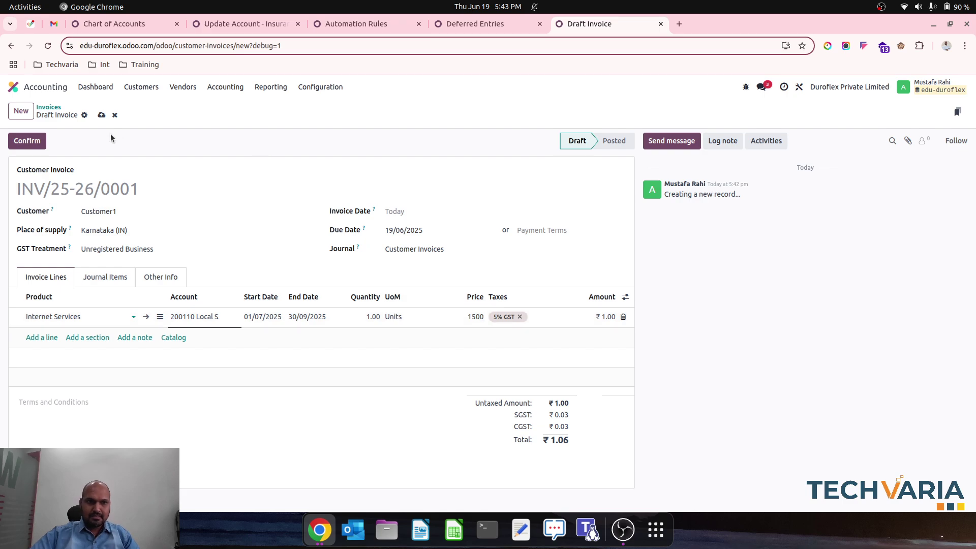
click(101, 114)
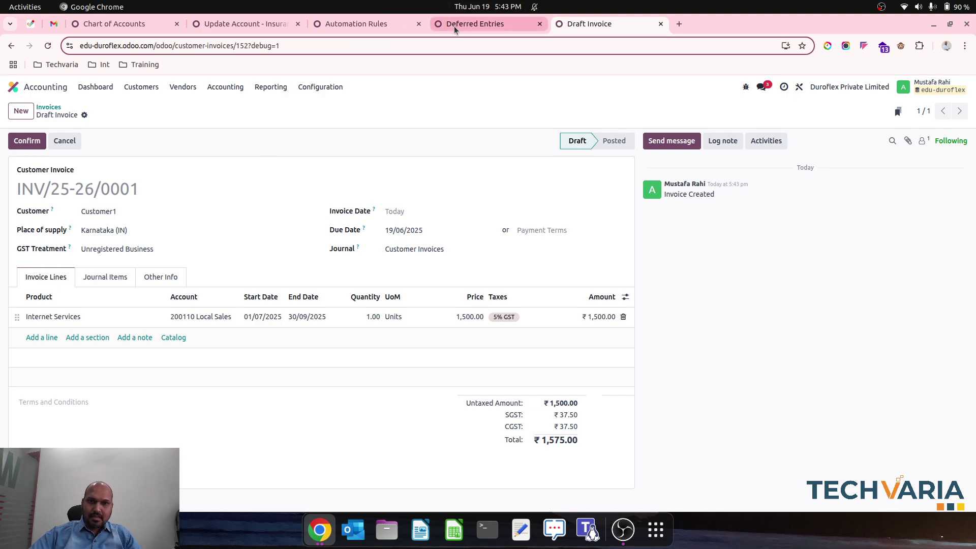
Step: Create a new automation rule named 'Update Service Deferral'
click(364, 30)
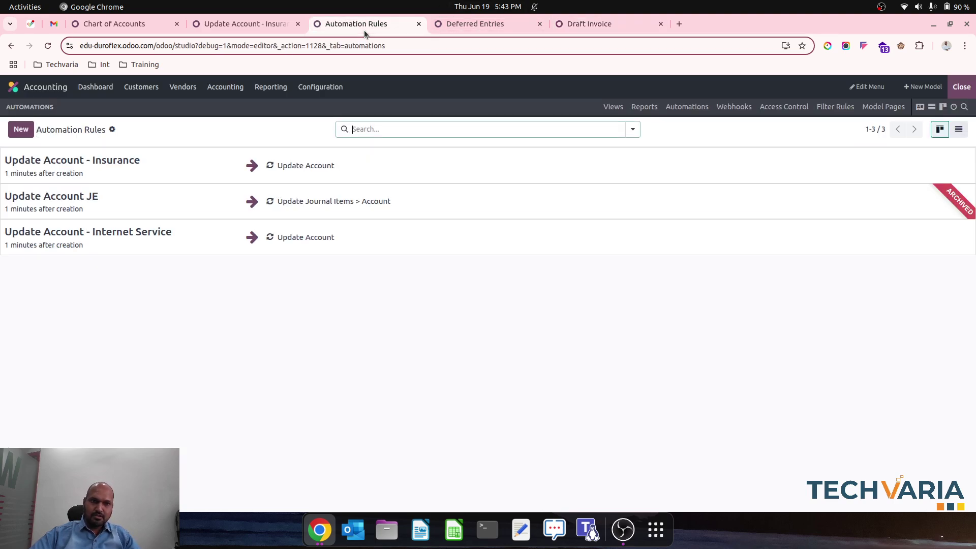
click(148, 171)
click(21, 131)
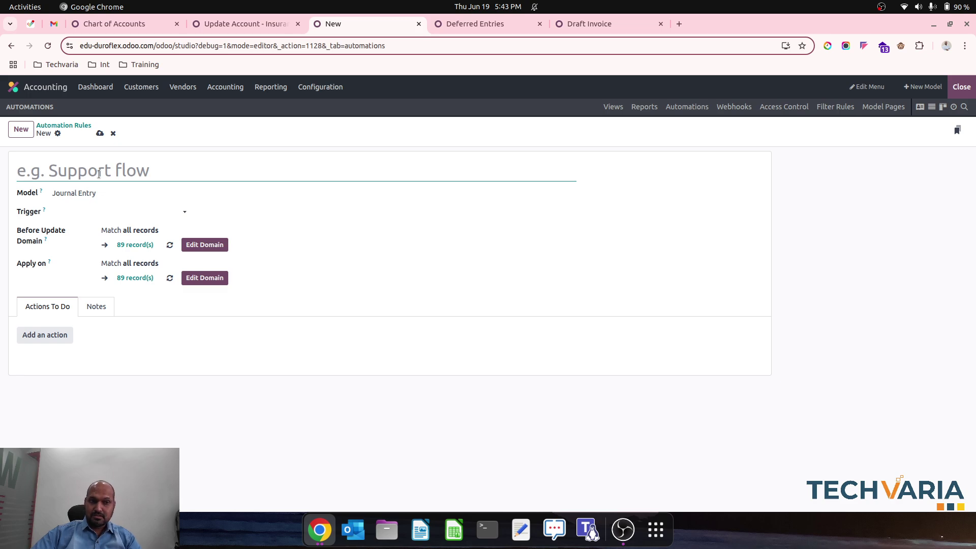
text(Update )
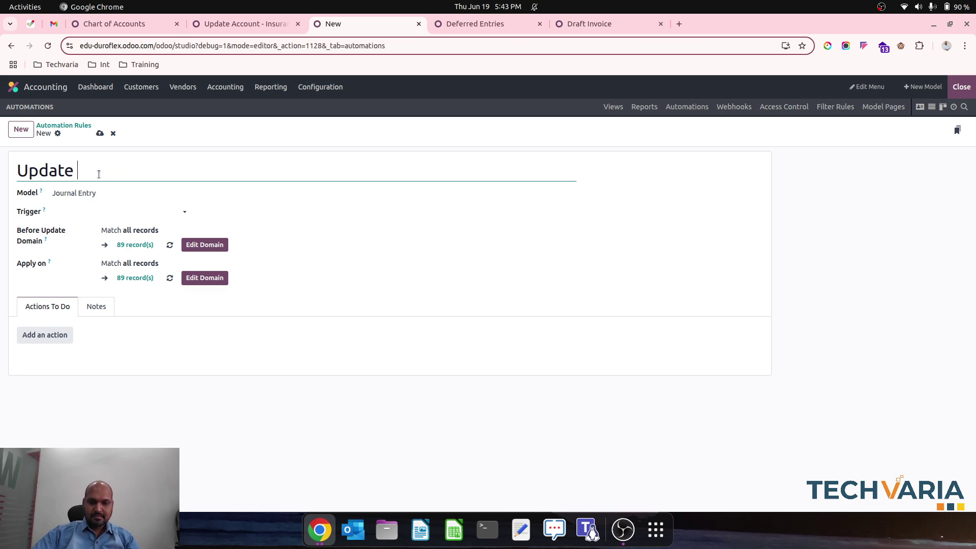
text(Service )
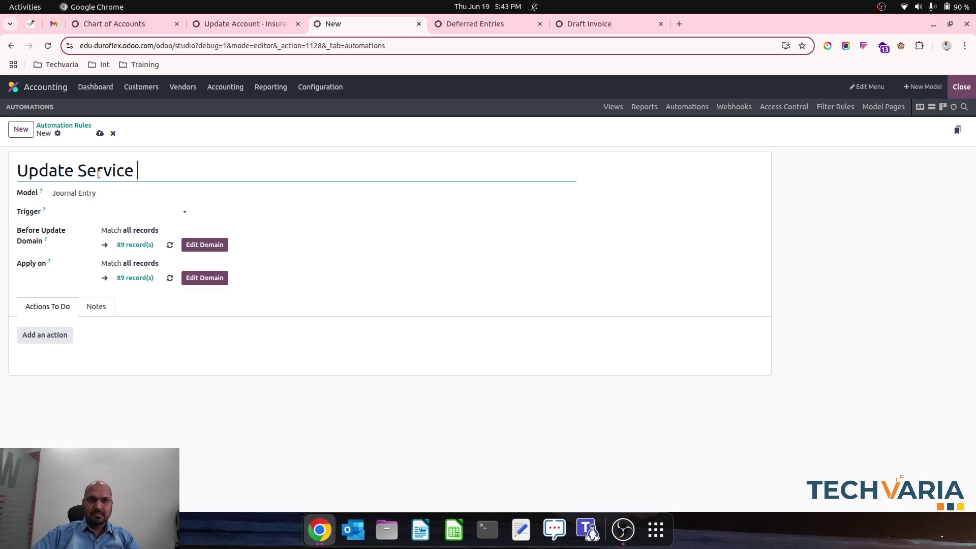
text(Deferral)
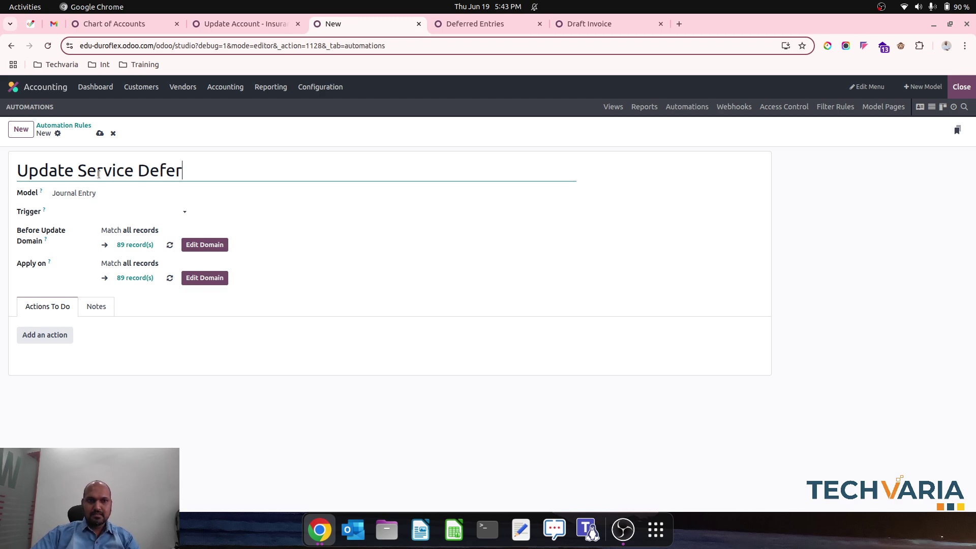
Step: Set the rule's model to Journal Item, trigger After creation, with a 1 Minutes delay
click(112, 193)
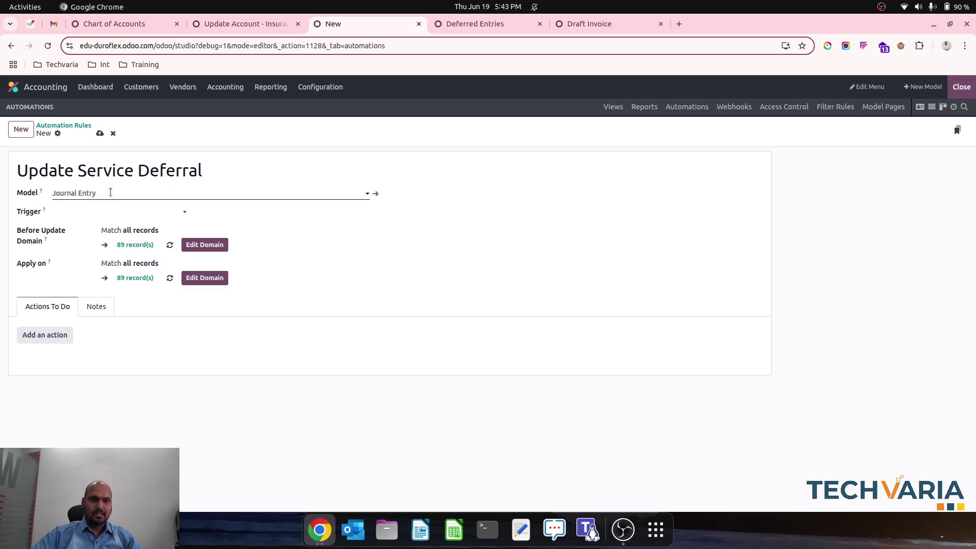
text(item)
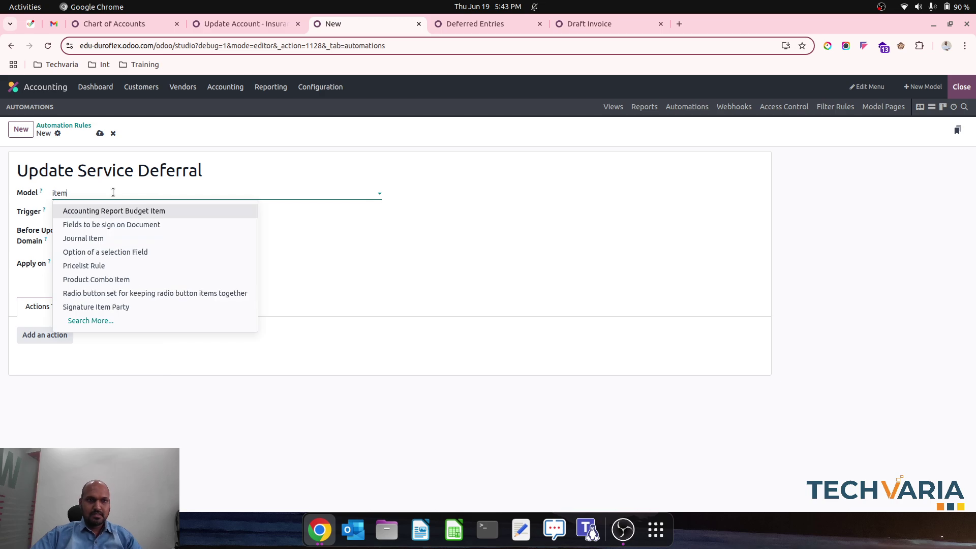
click(133, 239)
click(136, 212)
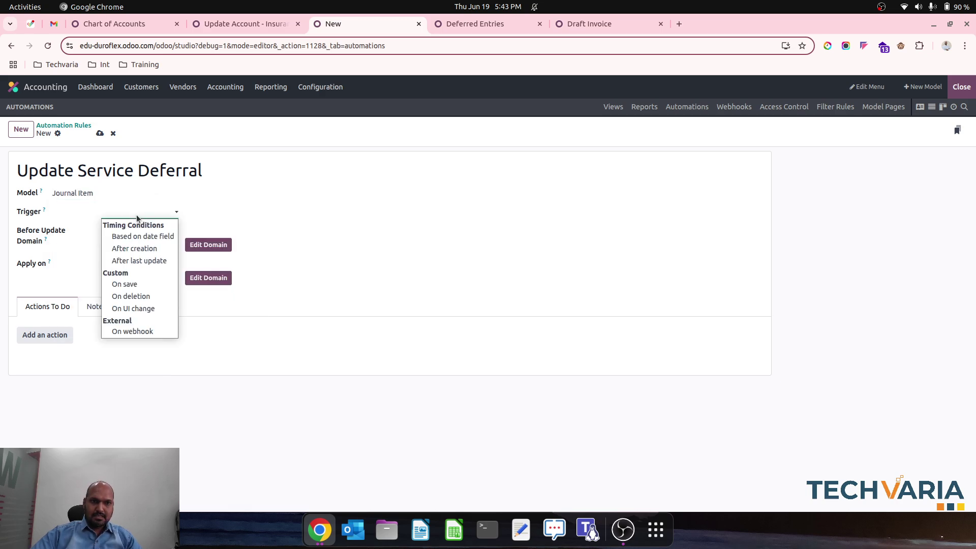
click(154, 249)
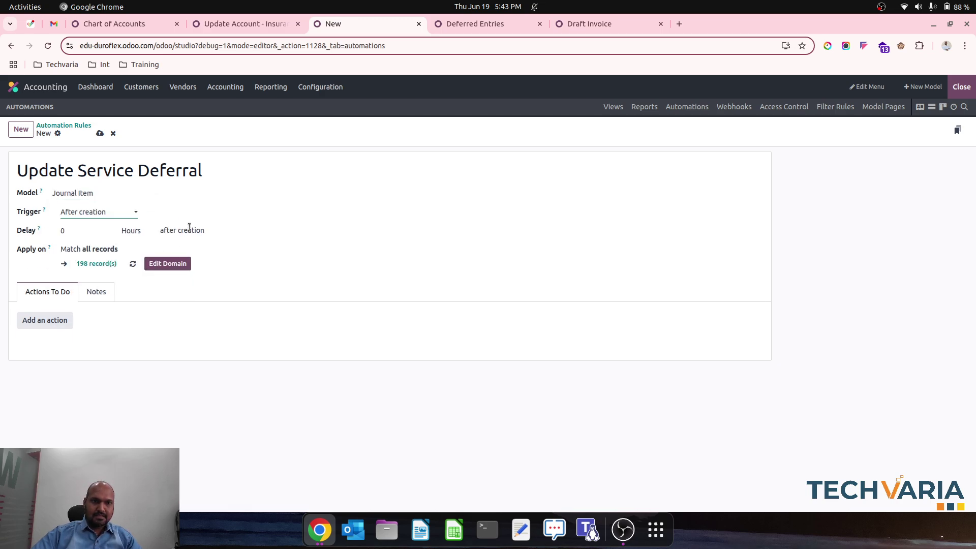
click(131, 230)
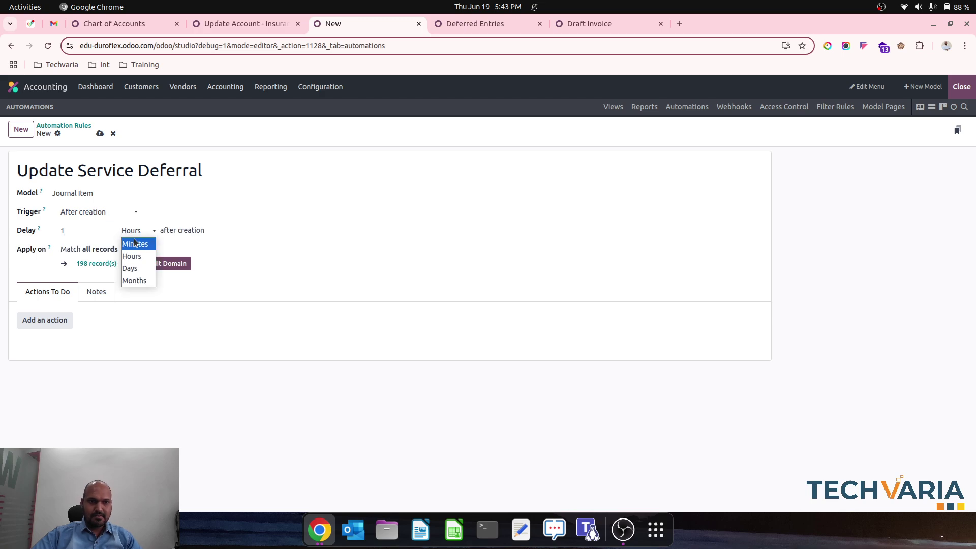
click(134, 242)
Step: Add a domain condition Account = 100850 Deferred Income to the rule
click(167, 263)
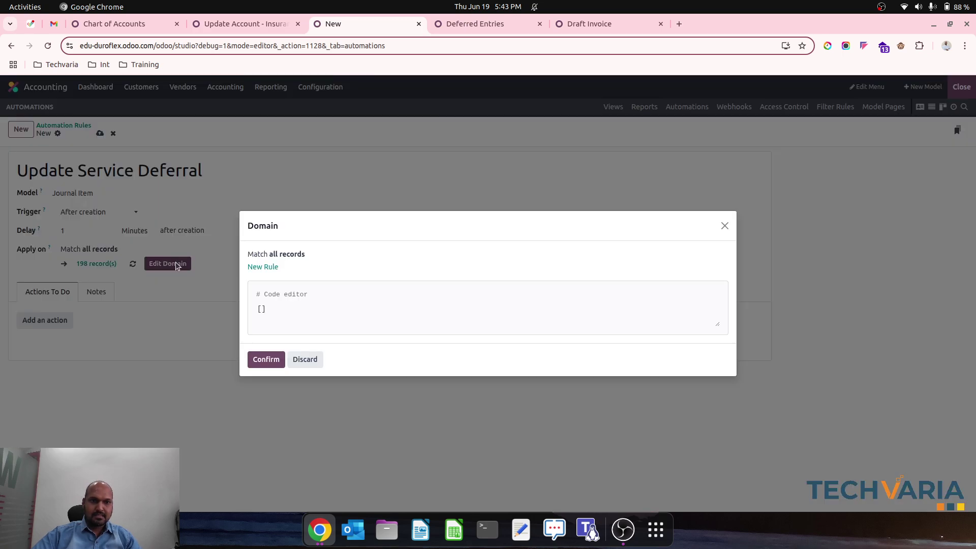
click(263, 266)
click(312, 265)
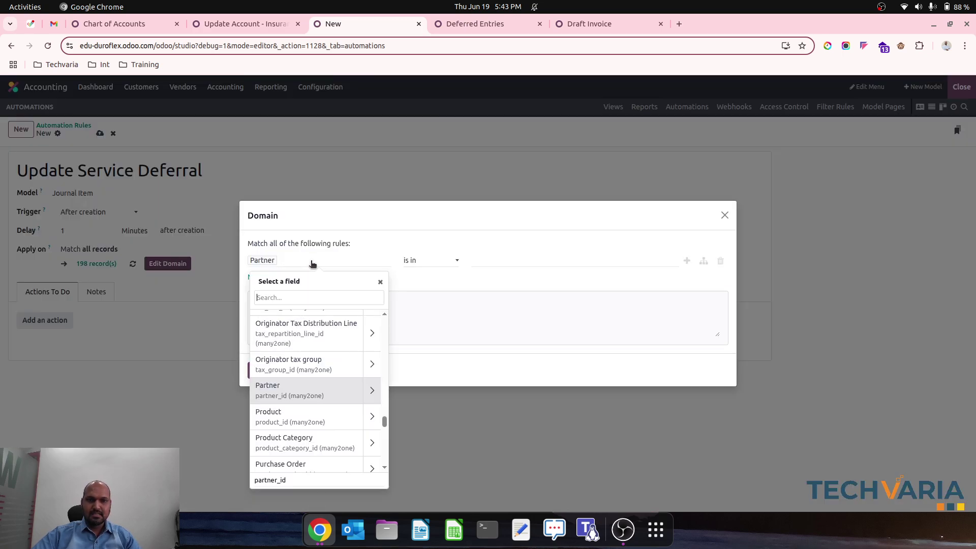
text(acc)
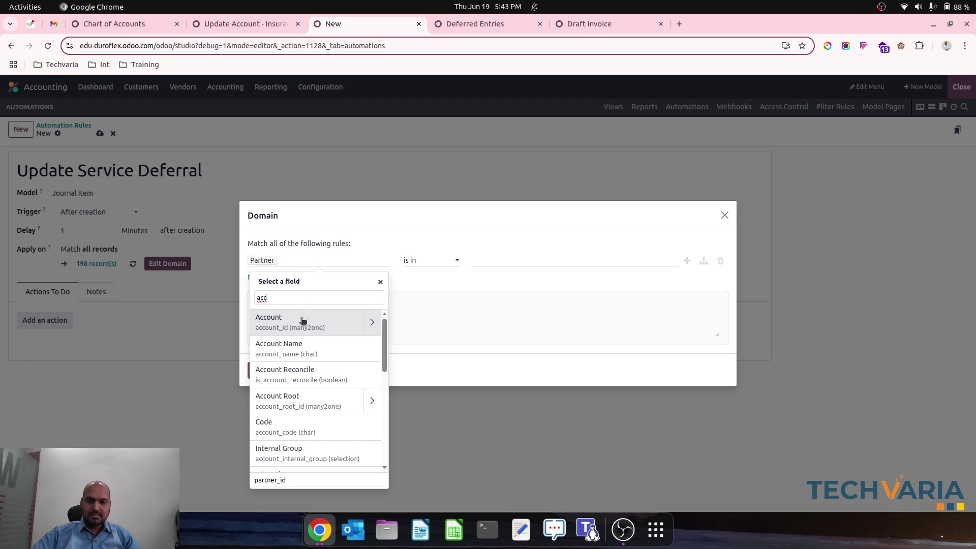
click(301, 317)
click(451, 261)
click(430, 286)
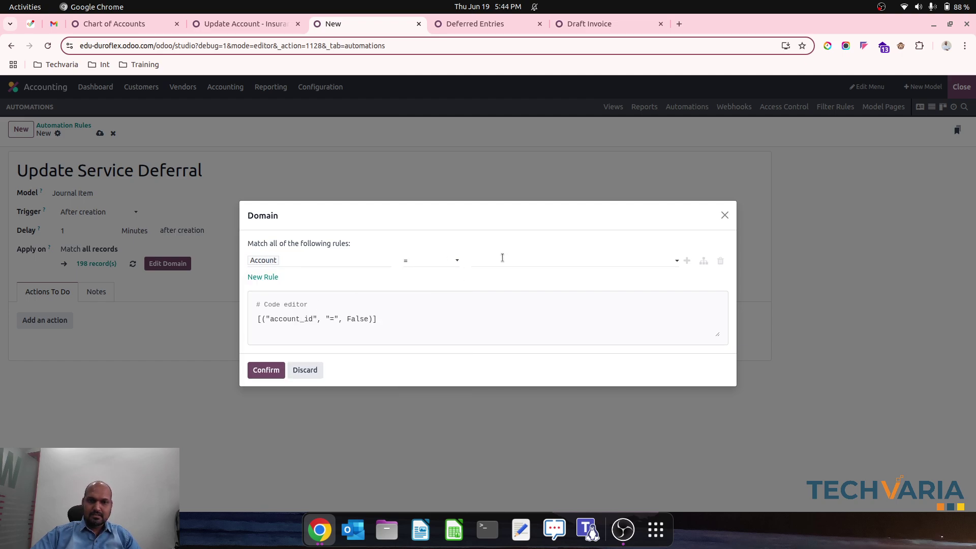
click(508, 258)
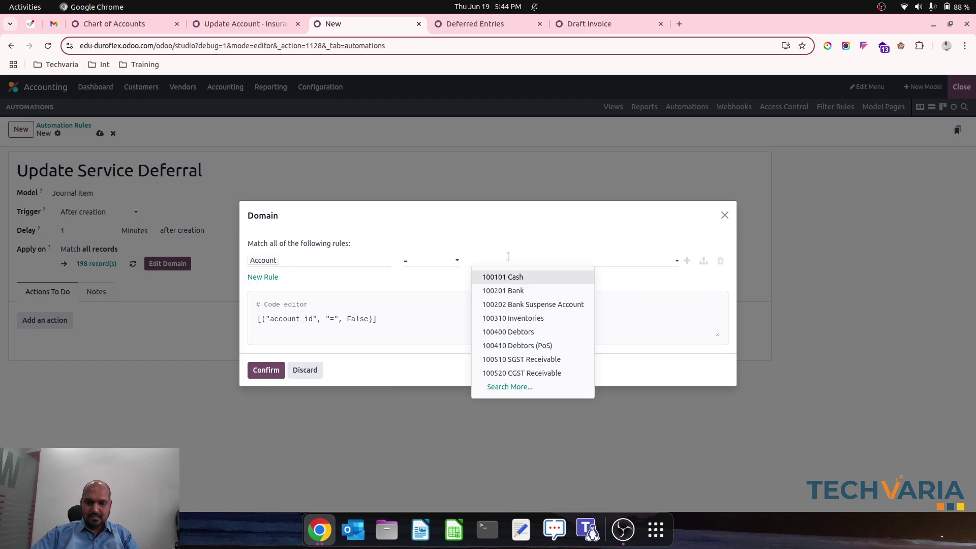
text(def)
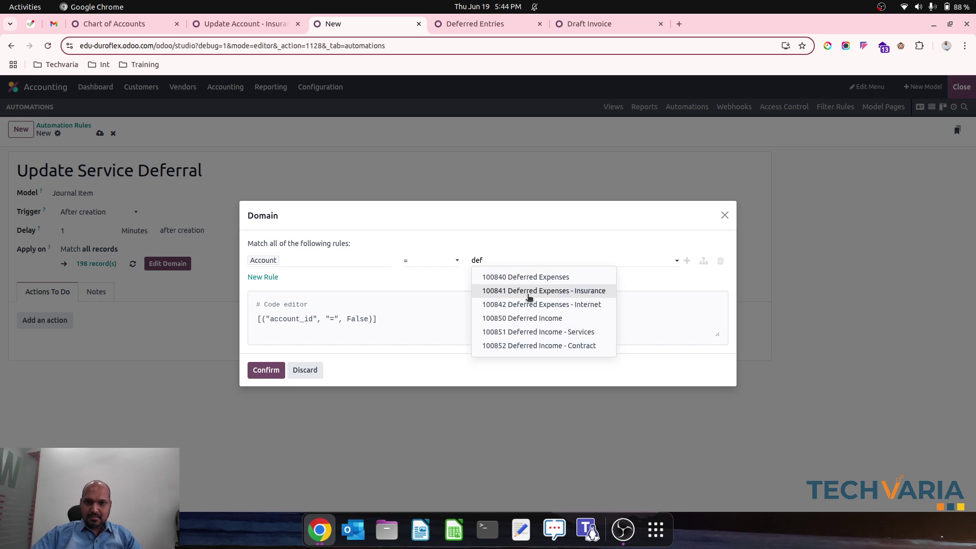
click(523, 318)
click(267, 371)
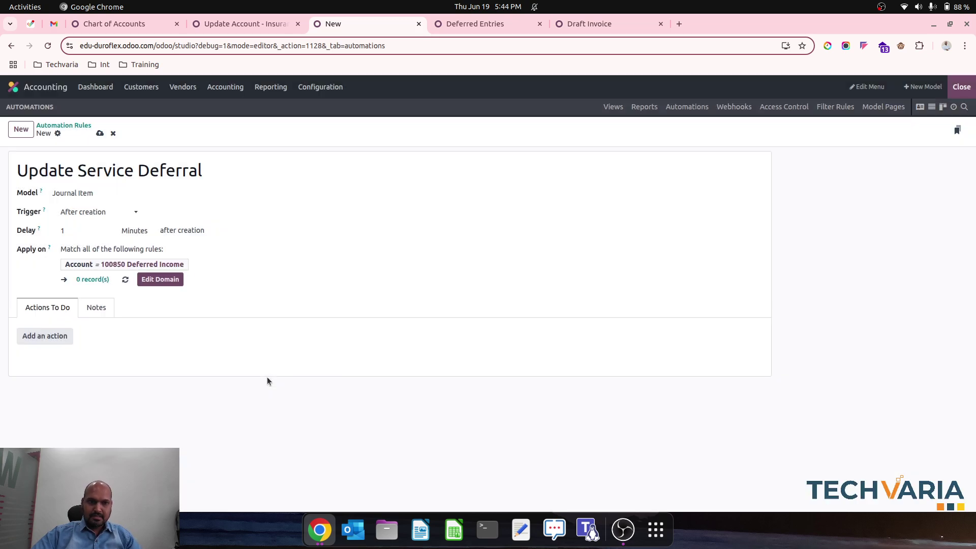
Step: Add an action updating Account to 100851 Deferred Income - Services, then save the rule
click(65, 336)
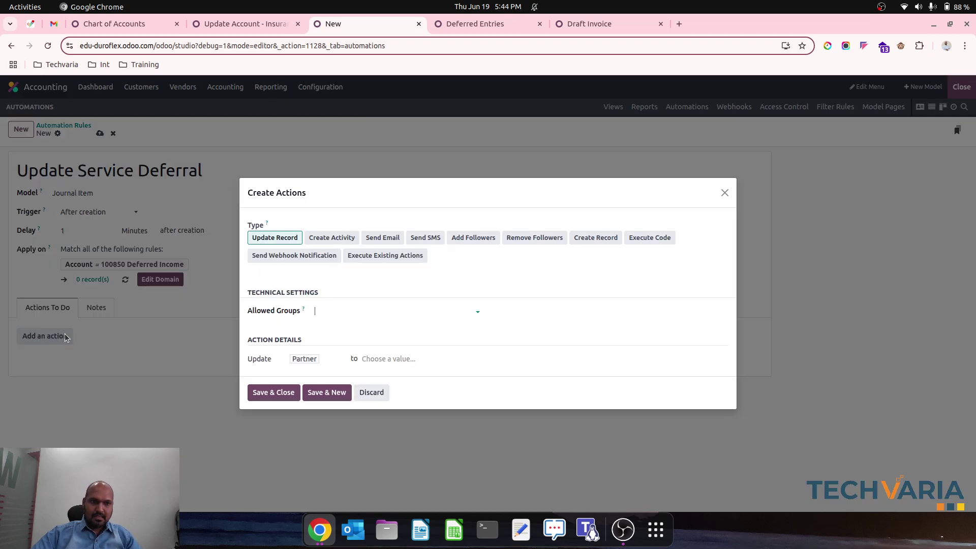
click(320, 358)
text(acc)
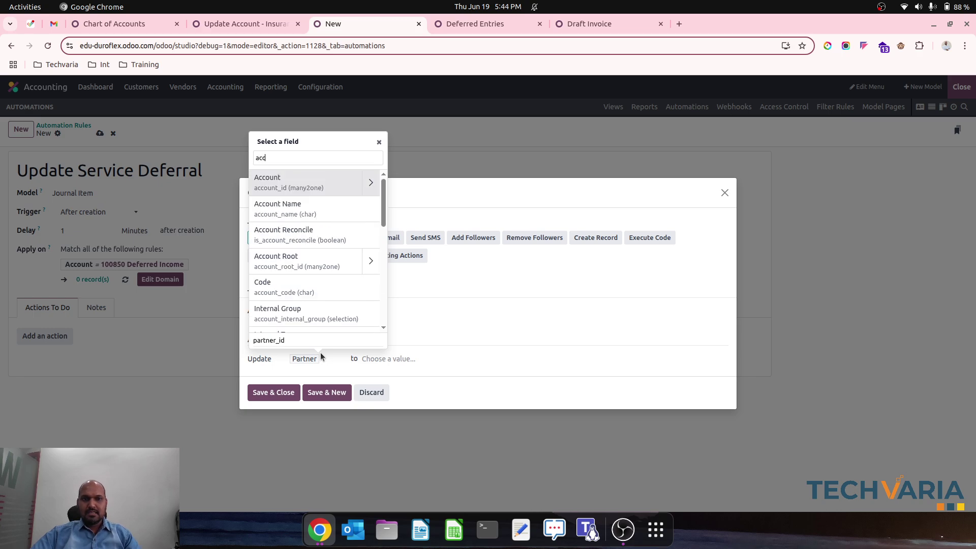
click(316, 186)
click(393, 358)
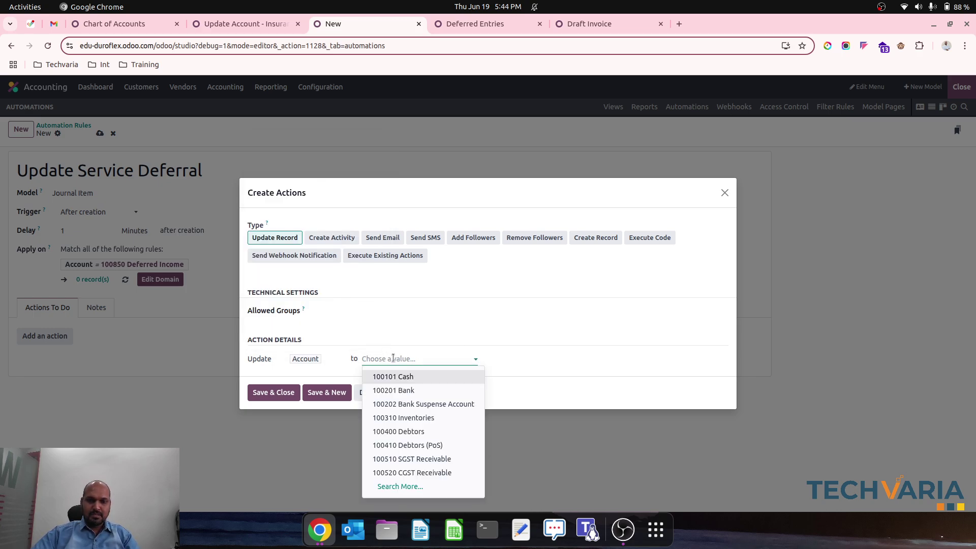
text(defe)
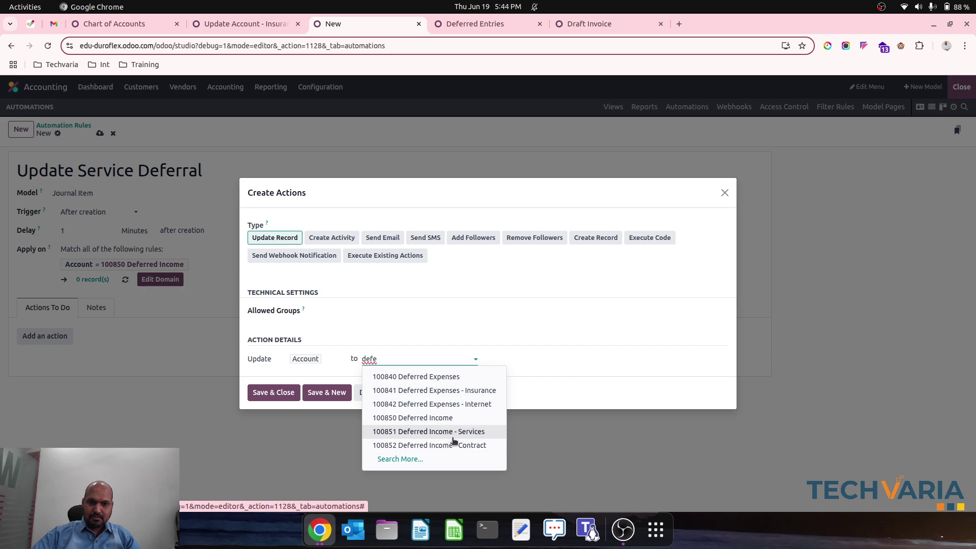
click(451, 433)
click(285, 396)
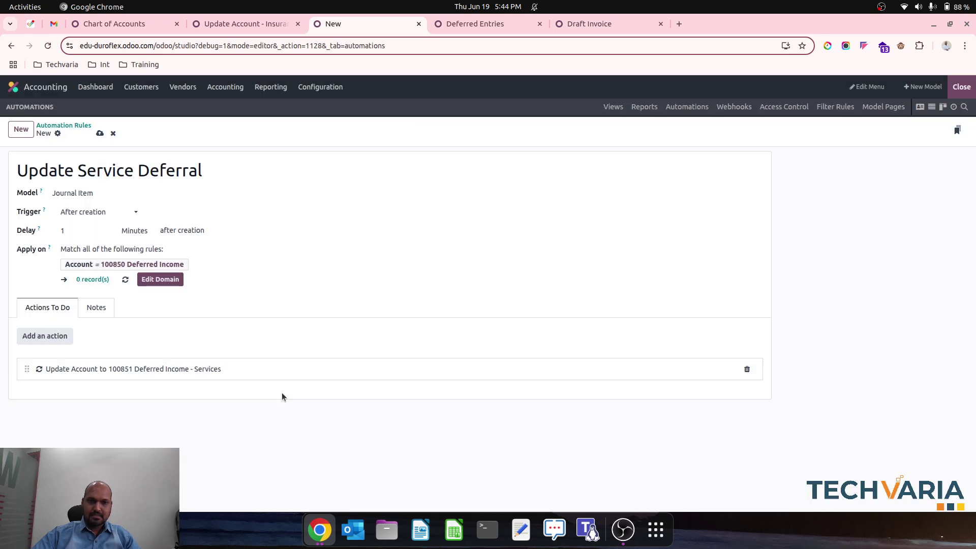
click(101, 134)
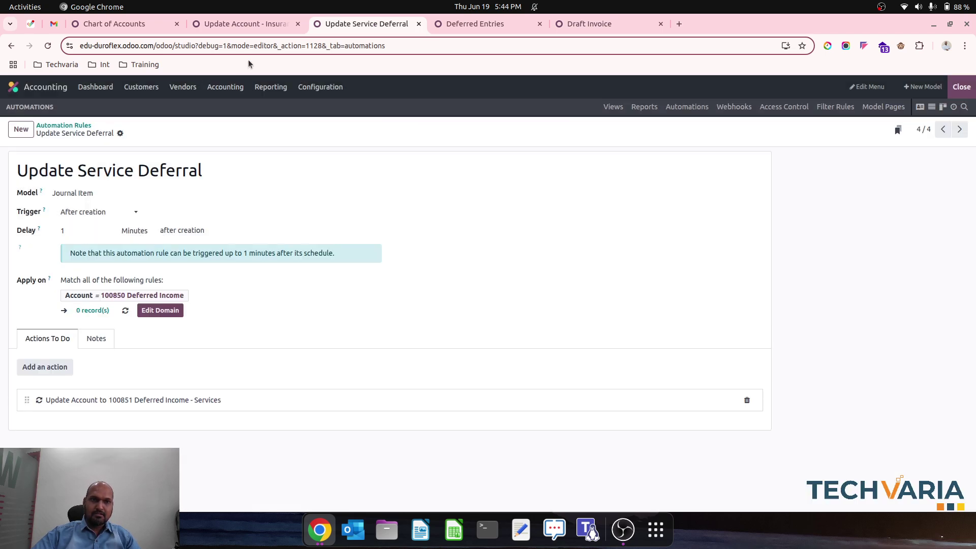
Step: Check the vendor bill's deferred entries on 100840, then return to BILL/25-26/06/0005
click(257, 25)
click(449, 26)
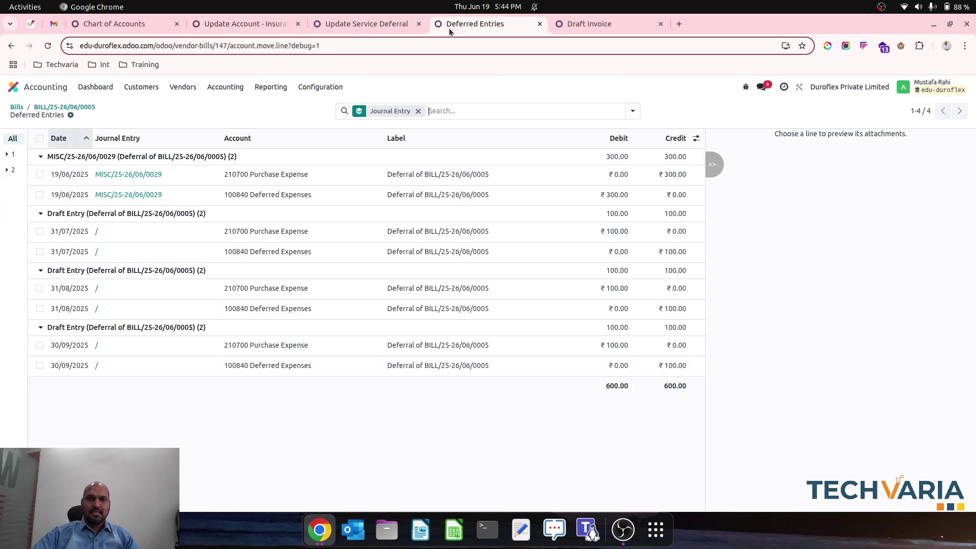
click(76, 107)
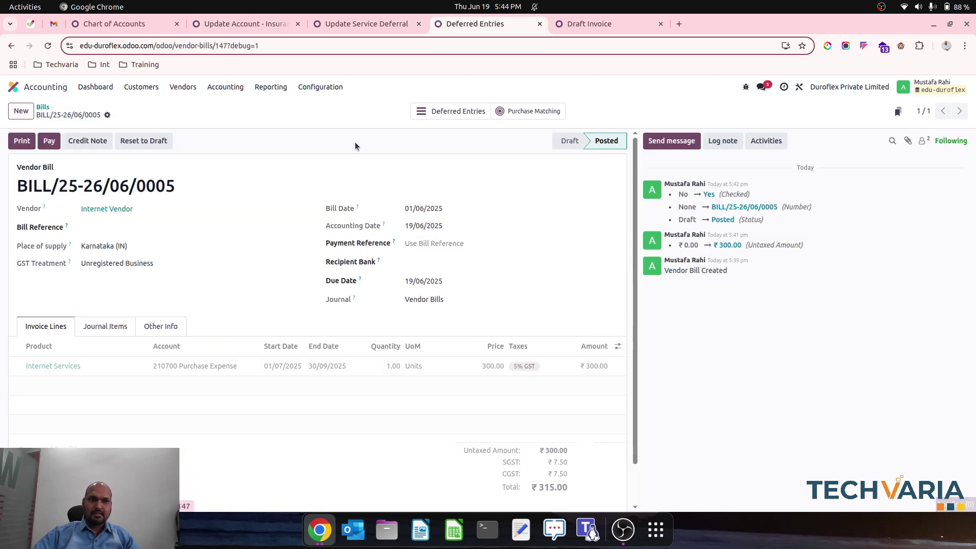
click(470, 113)
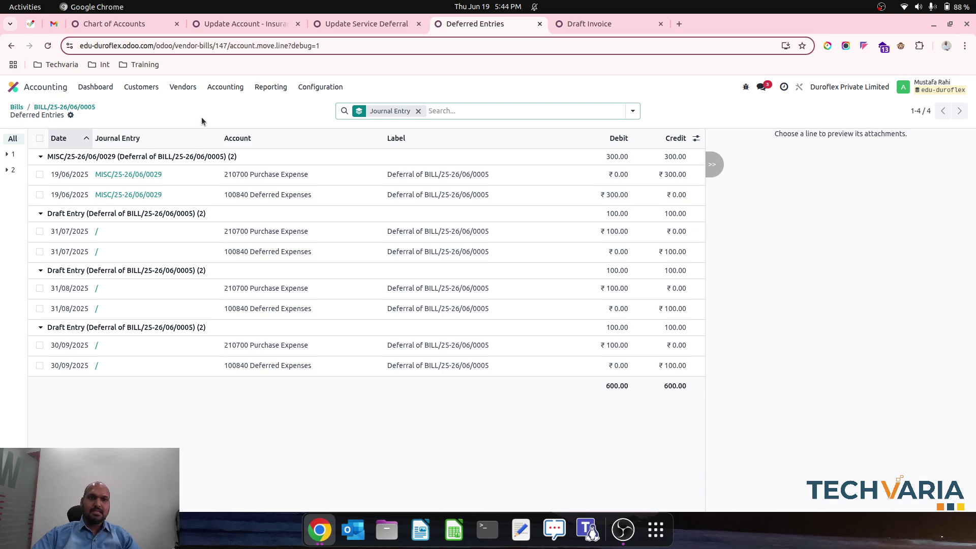
click(84, 107)
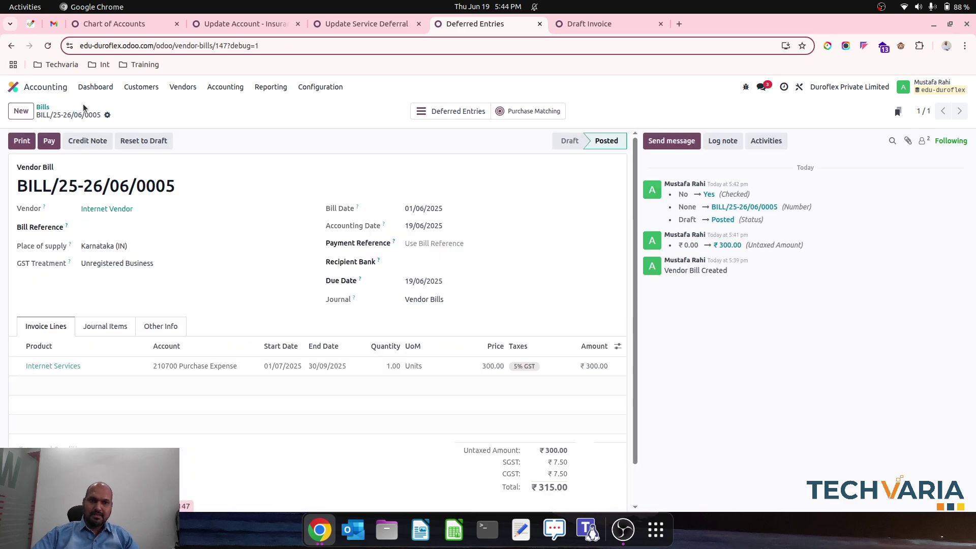
Step: Confirm customer invoice INV/25-26/0001 and view its deferred entries
click(598, 24)
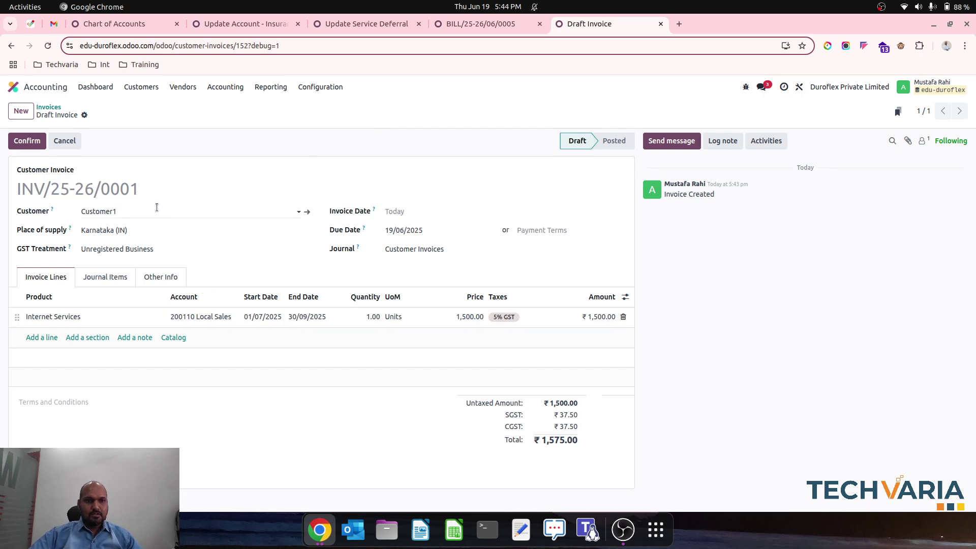
click(41, 147)
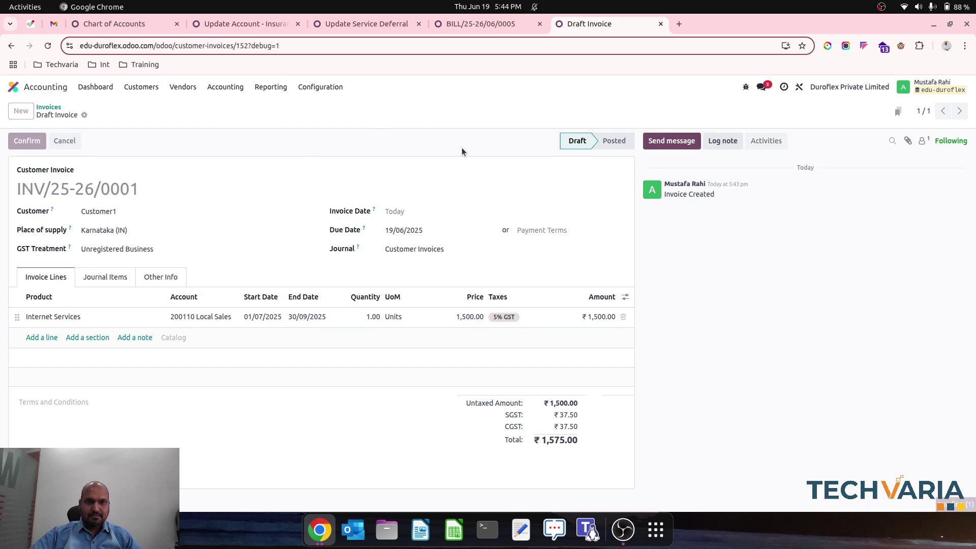
click(482, 112)
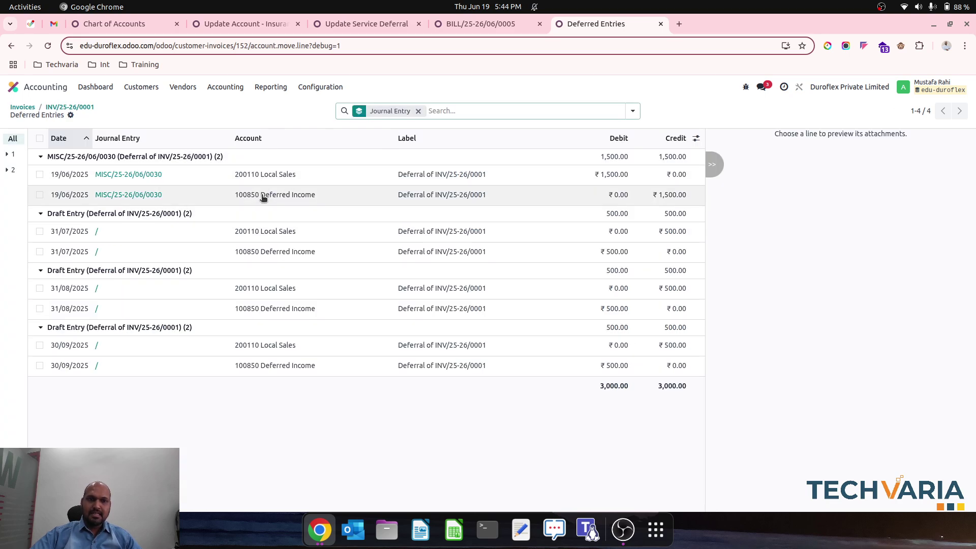
Step: Check the Update Service Deferral rule and the deferred entries of bill BILL/25-26/06/0005
click(423, 23)
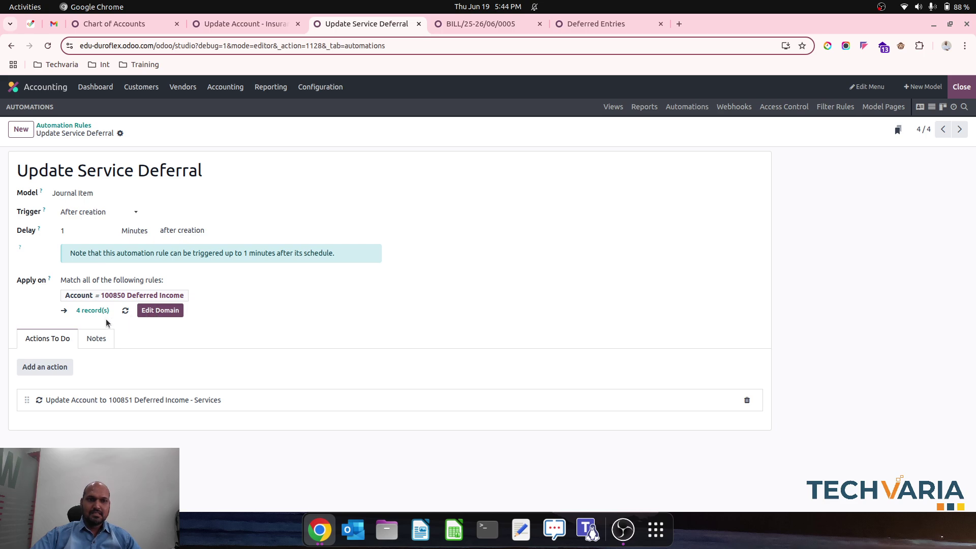
click(502, 29)
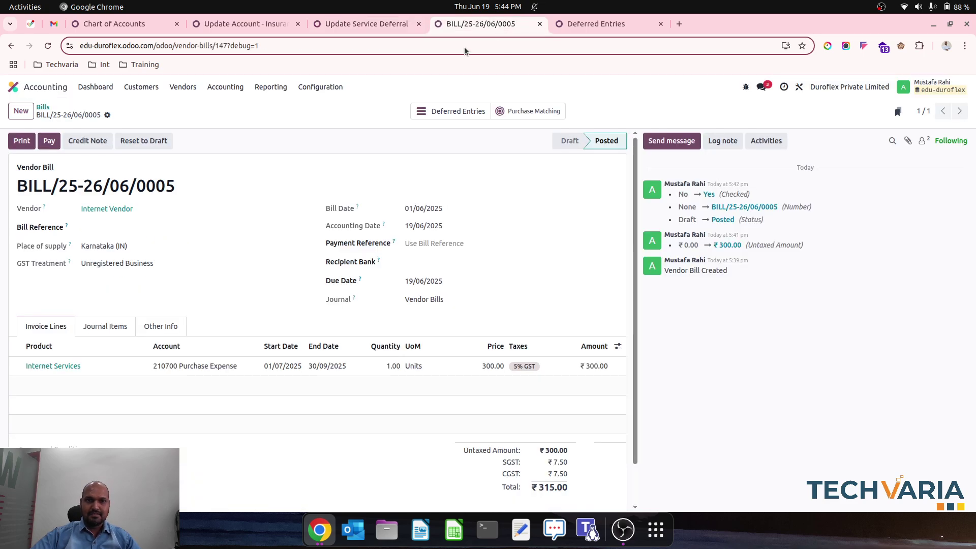
click(463, 110)
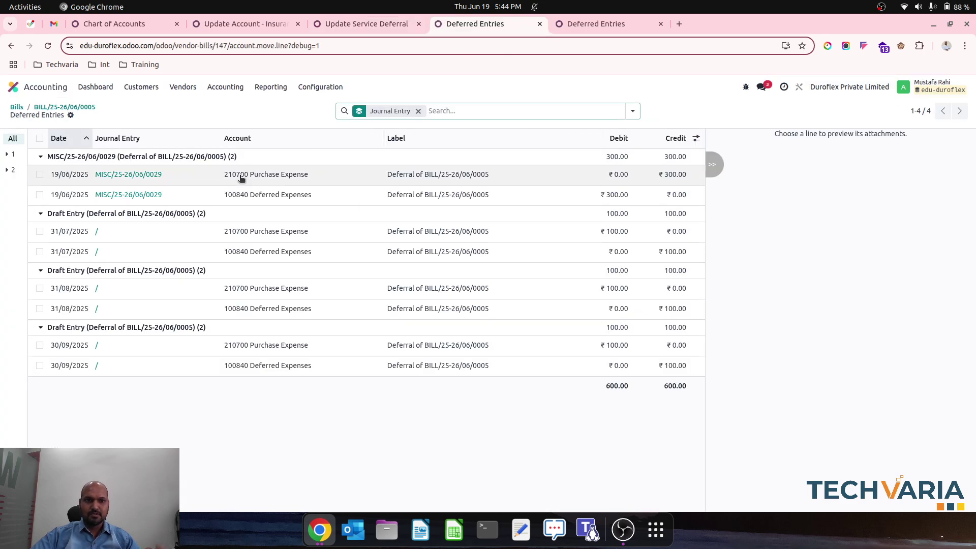
click(76, 108)
Step: Check the Update Account - Insurance rule, recheck both deferred entry lists, and reopen INV/25-26/0001
click(304, 19)
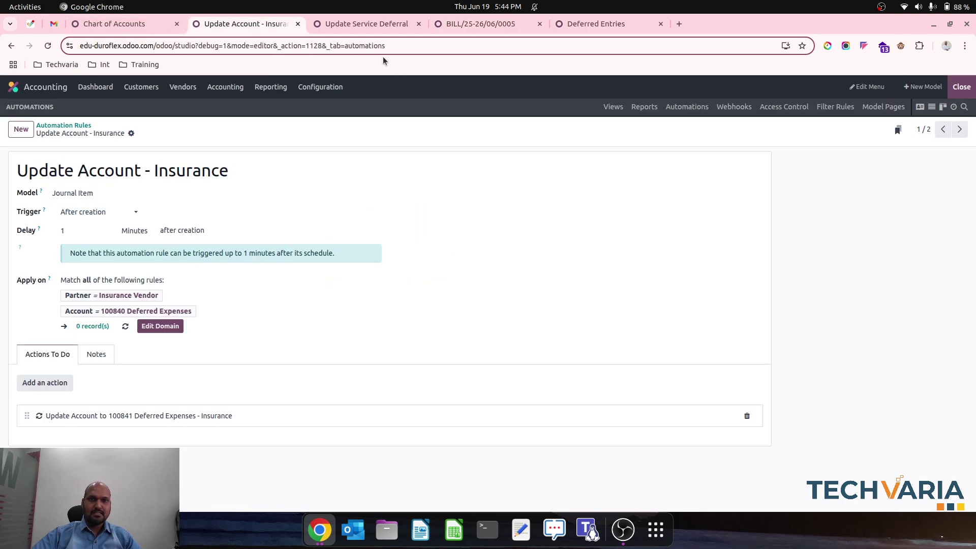
click(575, 24)
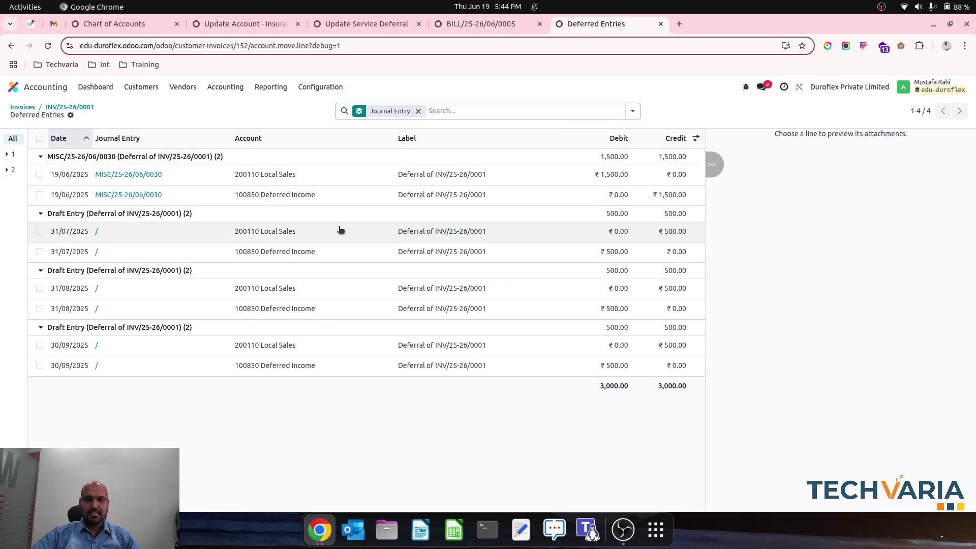
click(471, 25)
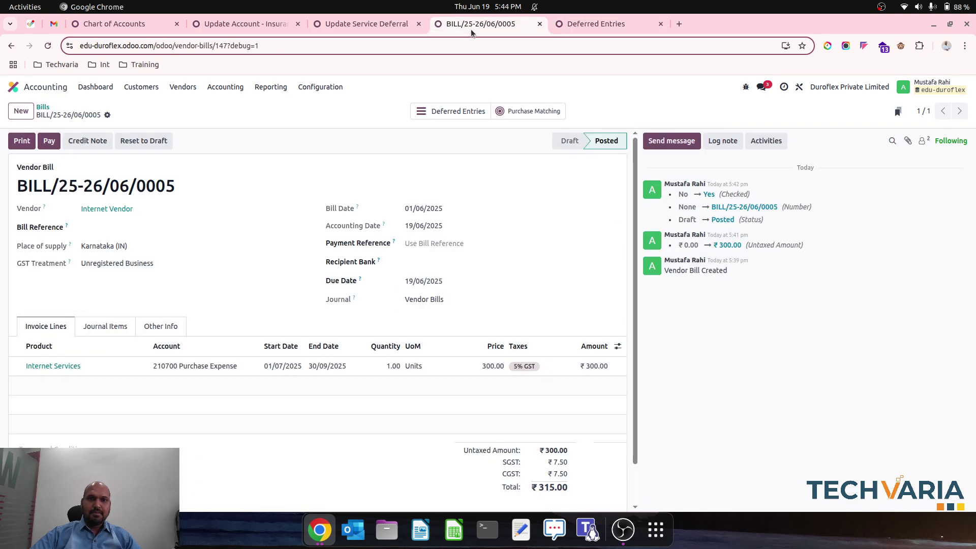
click(447, 112)
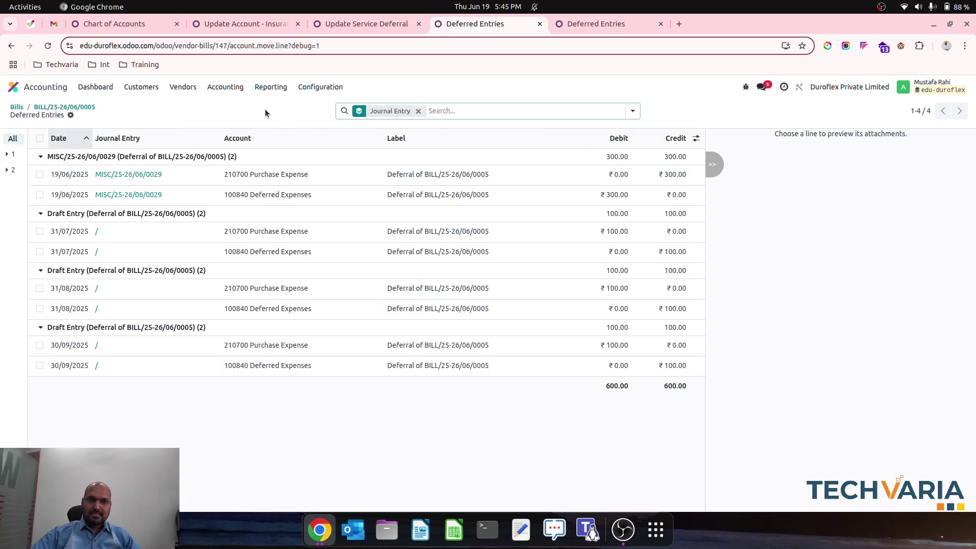
click(84, 107)
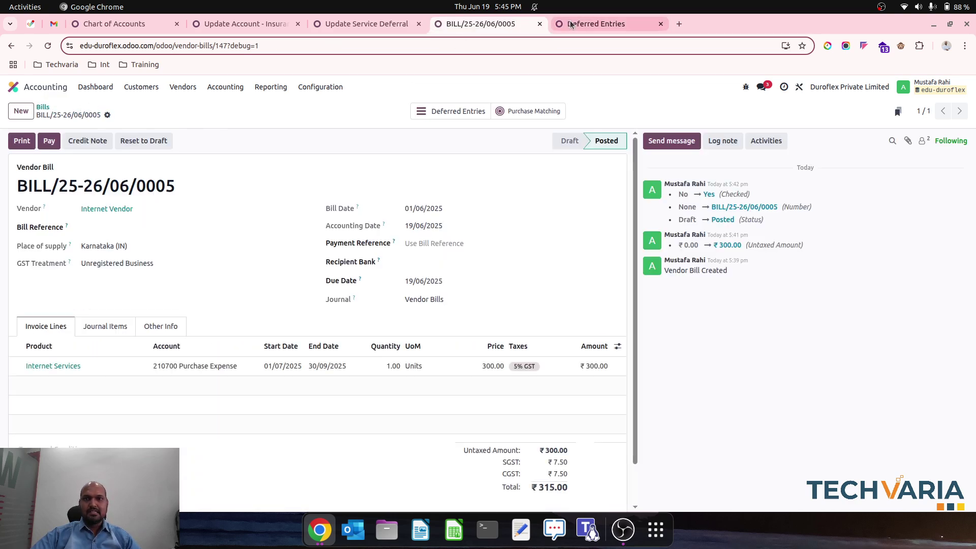
click(569, 24)
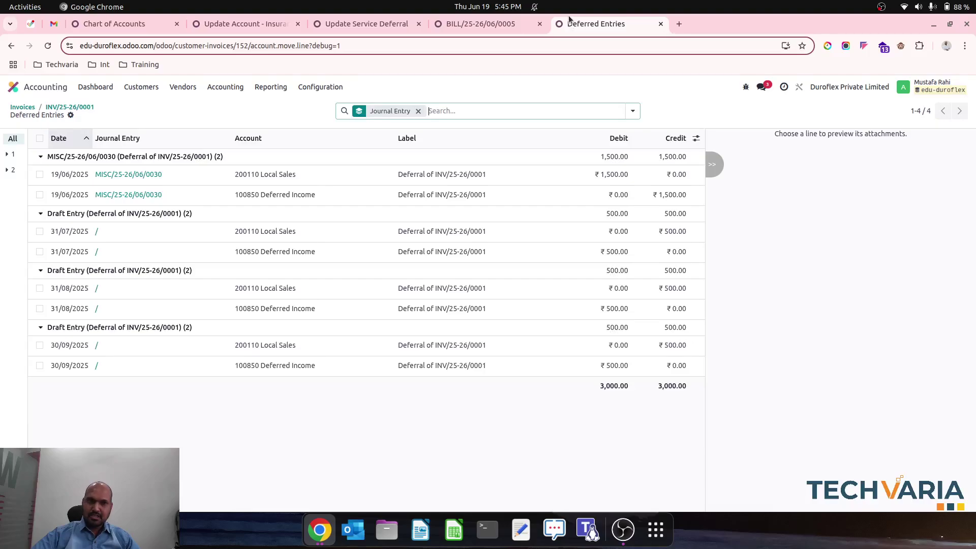
click(79, 107)
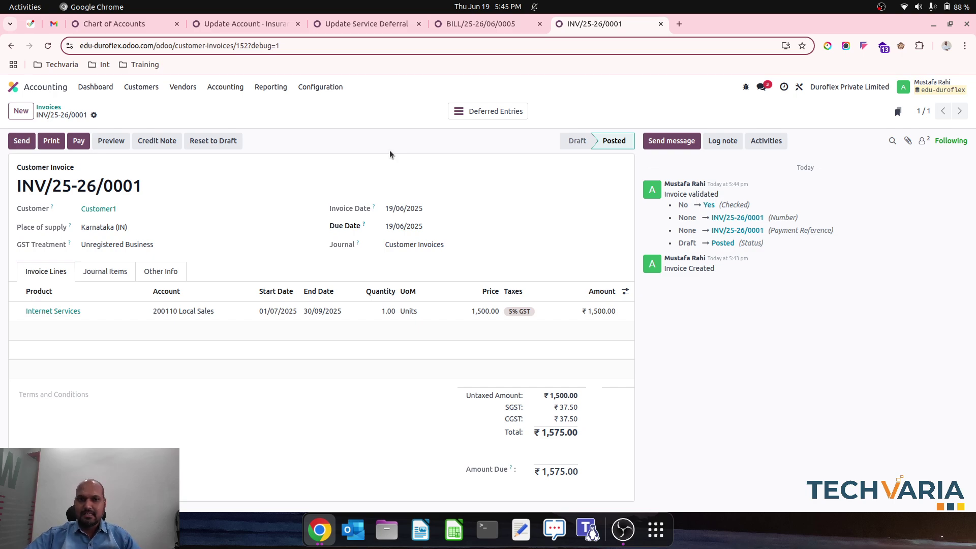
Step: Review deferred entries of invoice INV/25-26/0001 and bill BILL/25-26/06/0005, then return to Bills
click(488, 111)
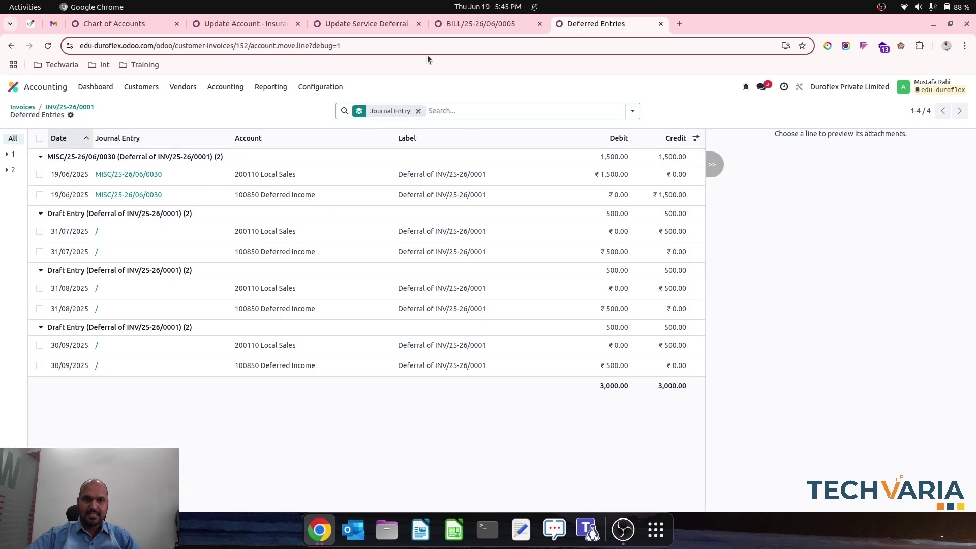
click(475, 24)
click(450, 114)
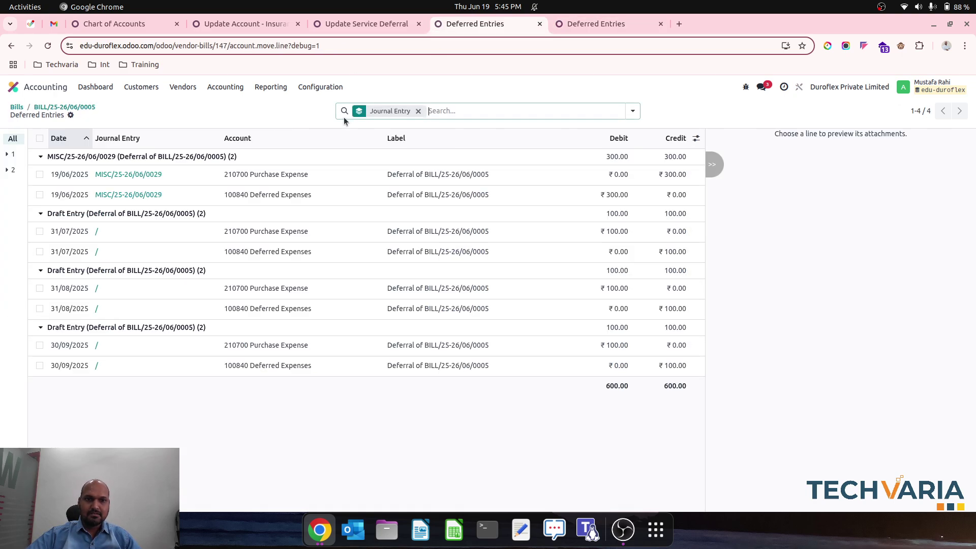
click(83, 111)
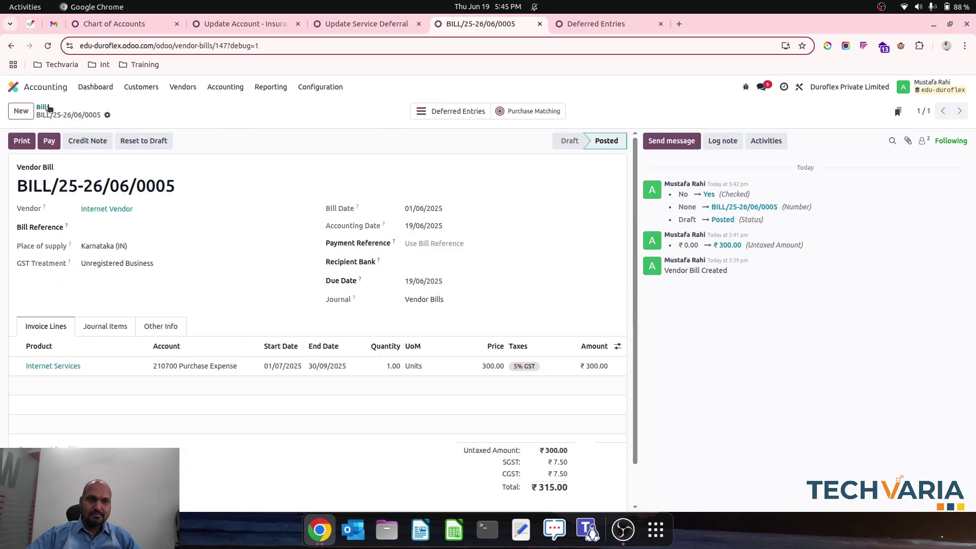
click(43, 107)
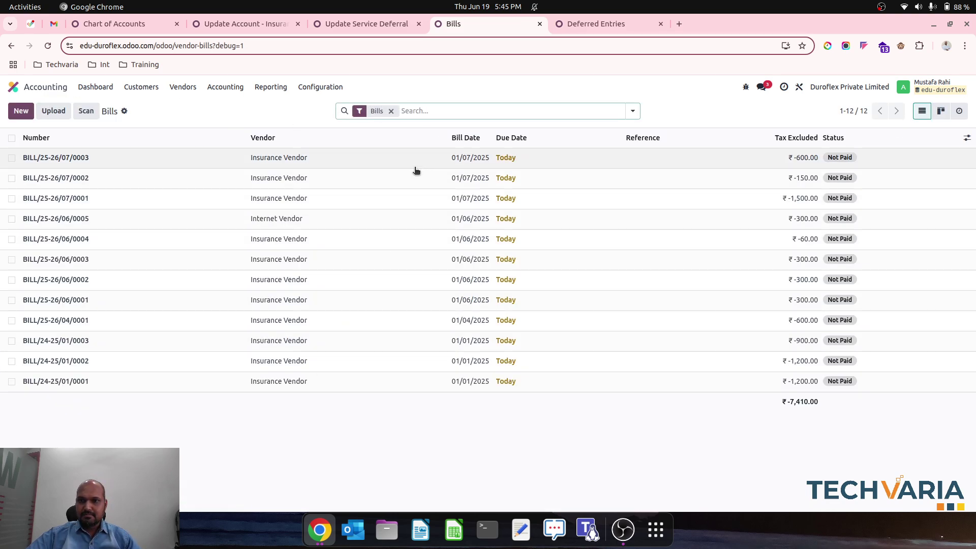
Step: Look at bill BILL/25-26/07/0002, then view BILL/25-26/06/0005's deferred entries
click(392, 184)
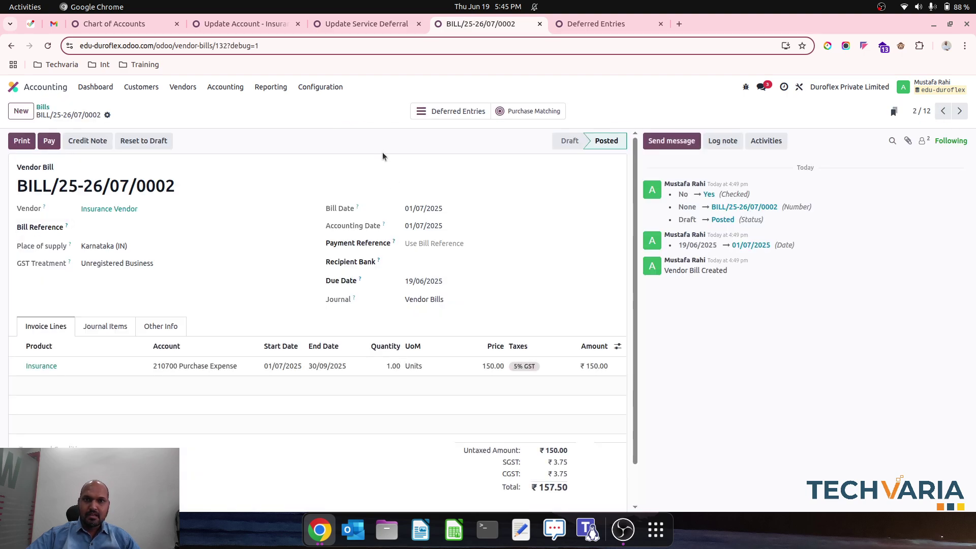
click(43, 107)
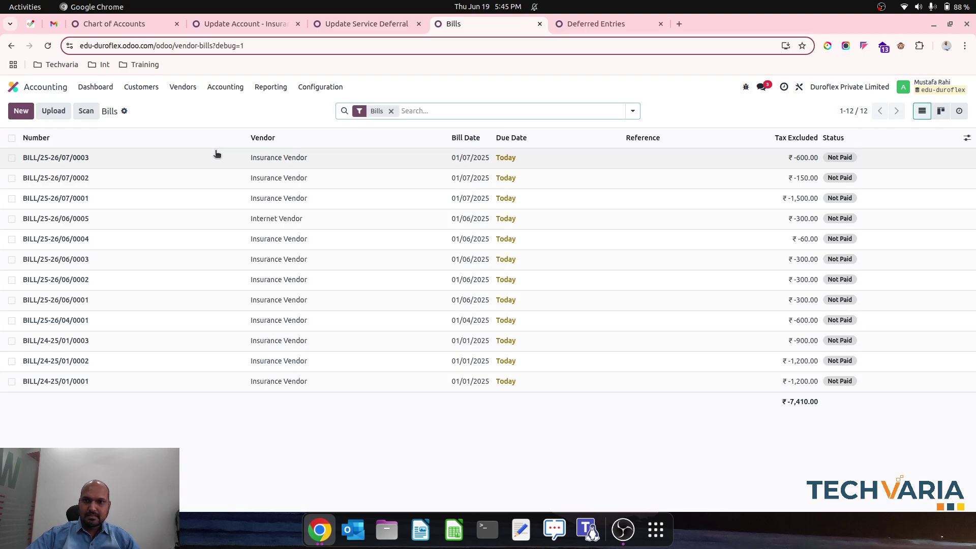
click(231, 220)
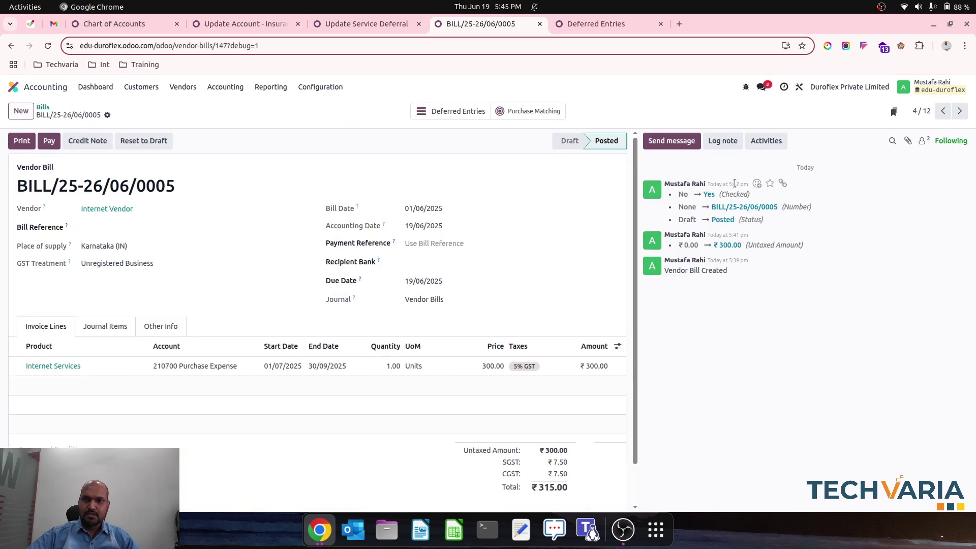
click(452, 110)
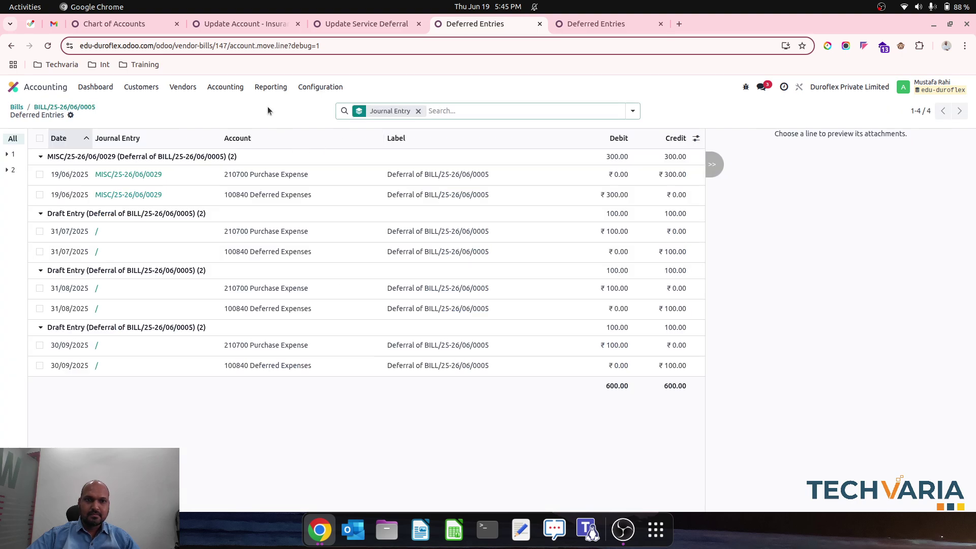
Step: Recheck the invoice's deferred entries, then review the Update Service Deferral rule and close Studio
click(561, 26)
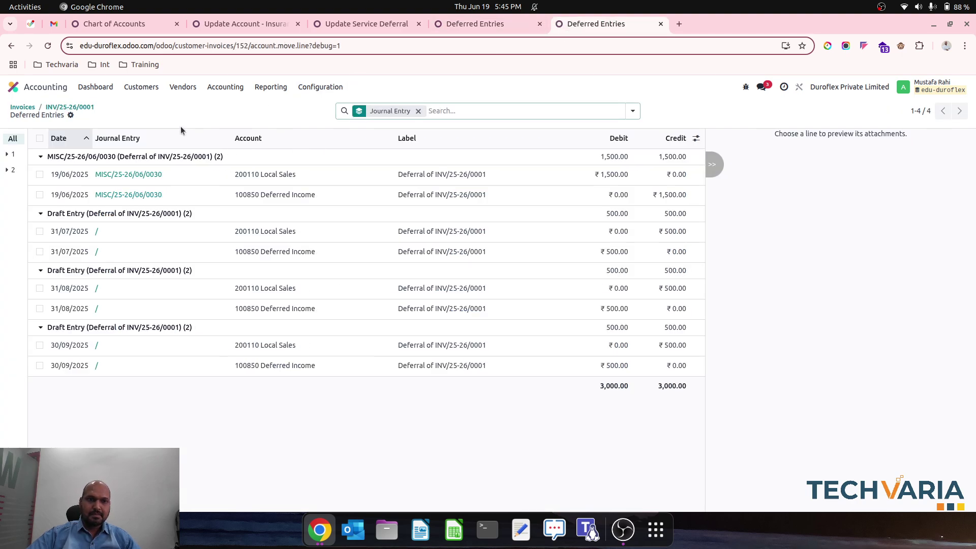
click(82, 108)
click(460, 111)
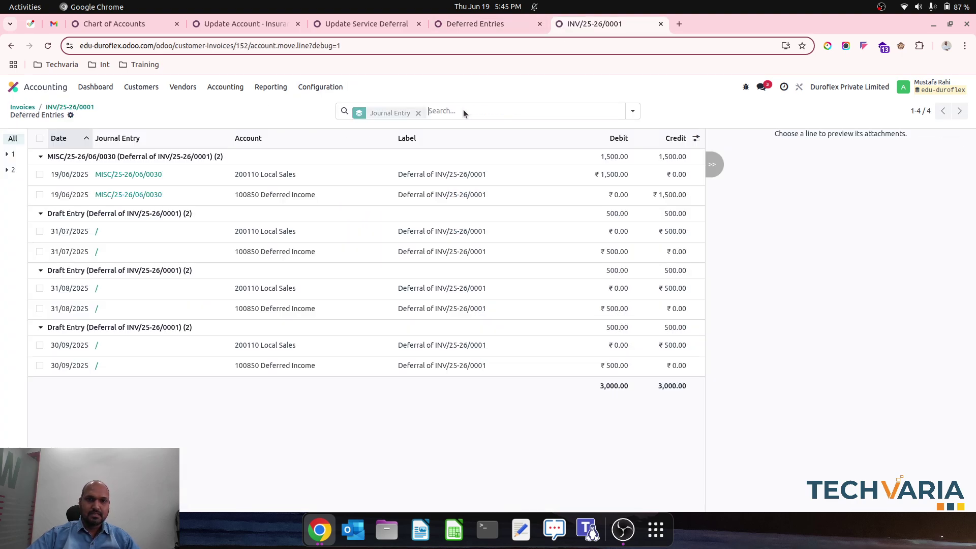
click(444, 27)
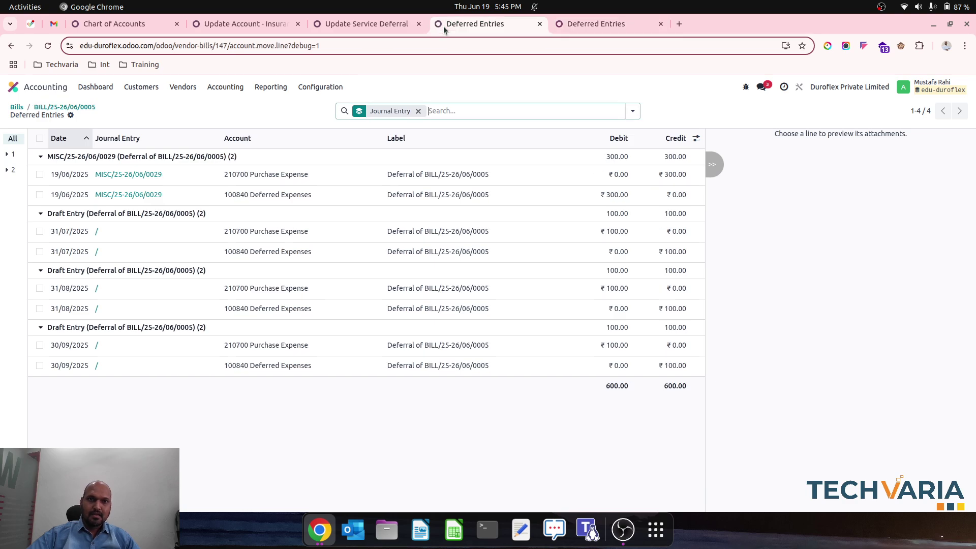
click(375, 24)
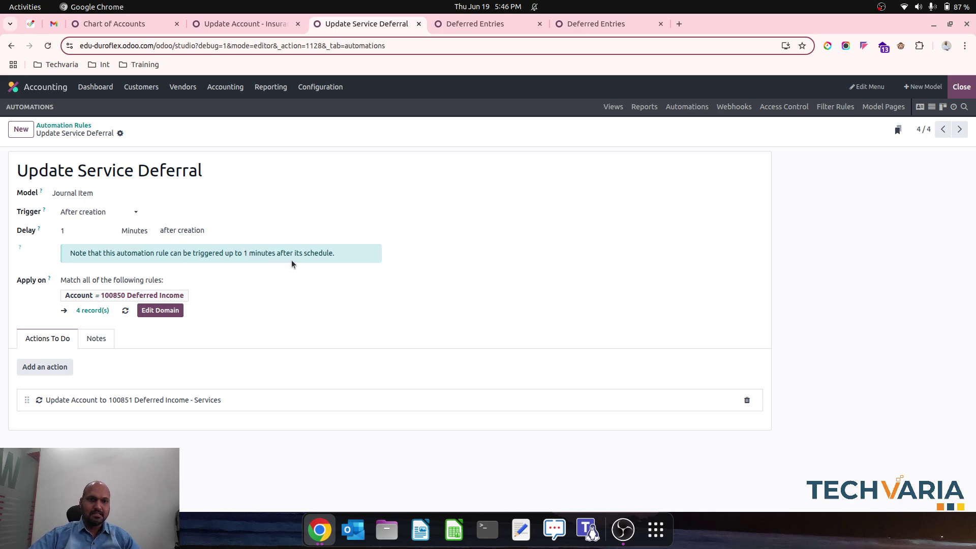
click(961, 87)
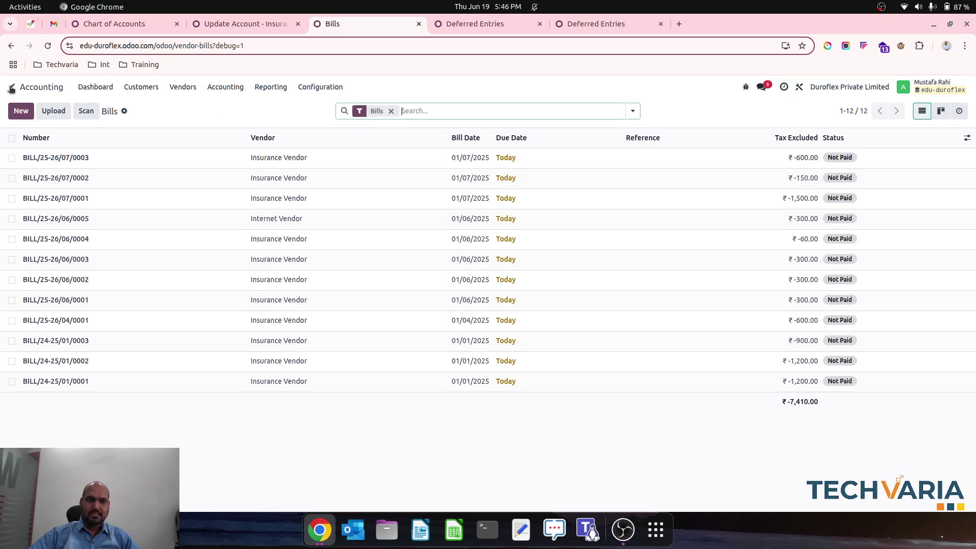
Step: Search Scheduled Actions for 'rule' and open 'Automation Rules: check and execute' (every 1 minute)
click(12, 88)
text(sche)
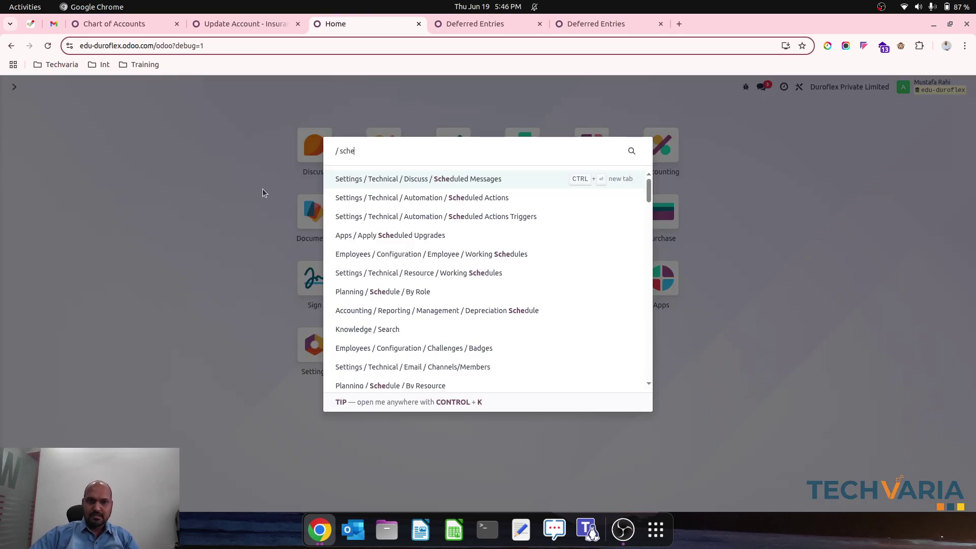
key(Down)
key(Return)
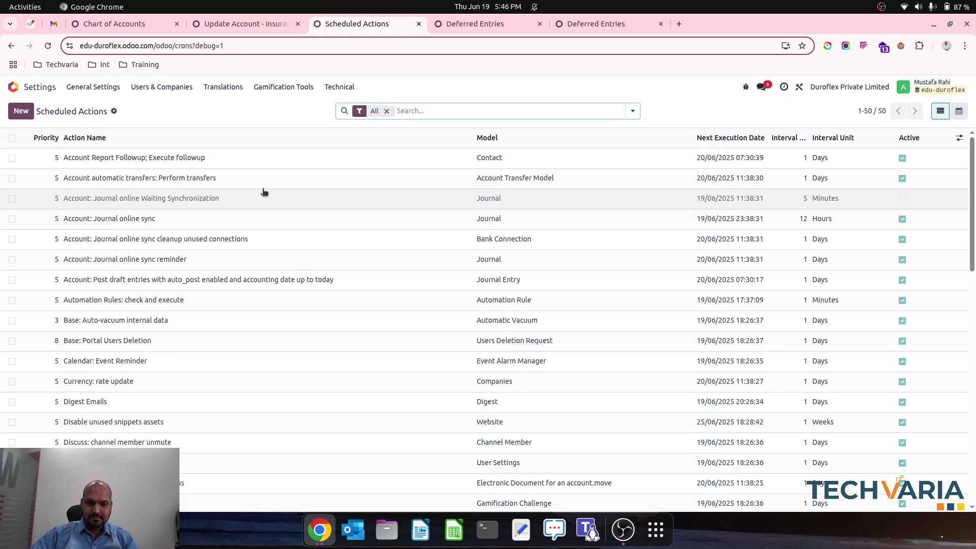
text(rule)
key(Return)
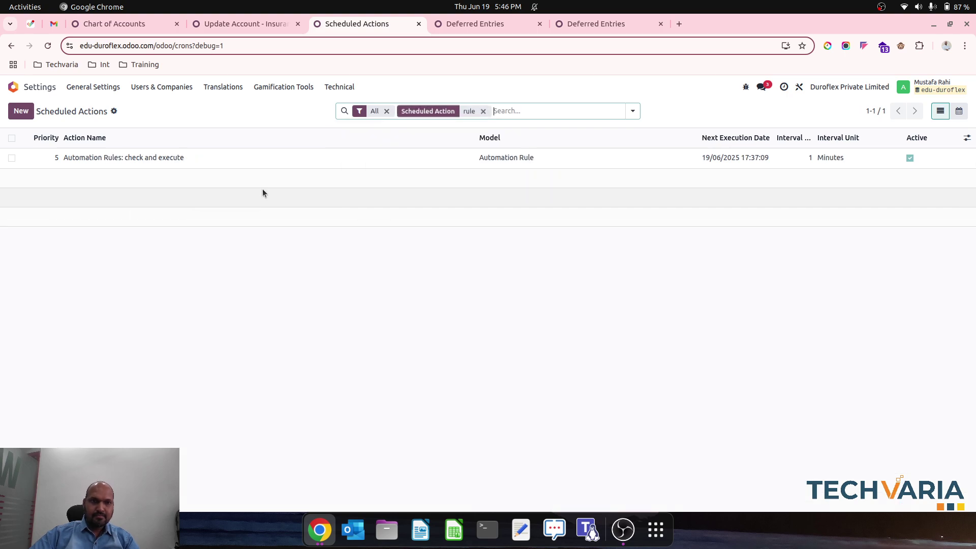
click(268, 156)
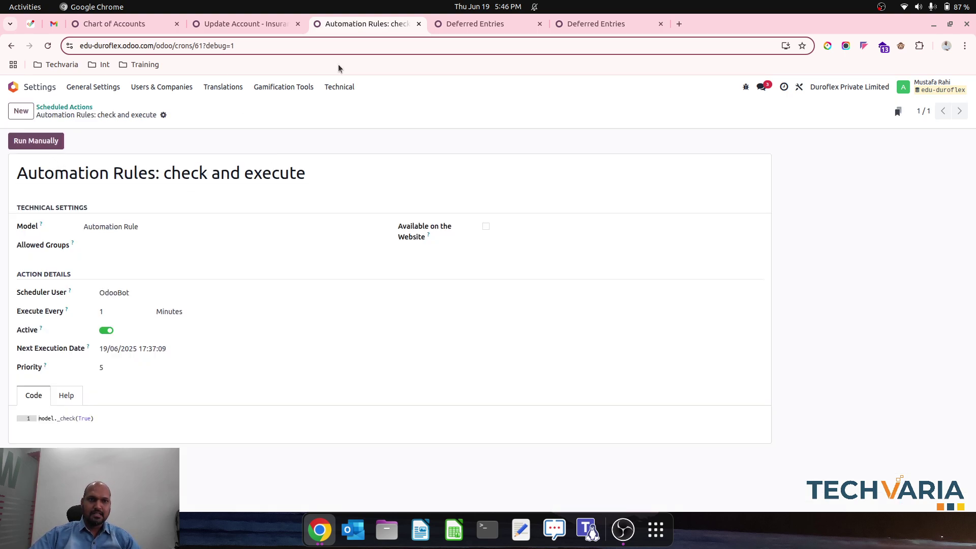
click(239, 23)
Step: Reload the bill's and invoice's deferred entries to show accounts 100842 and 100851
click(457, 23)
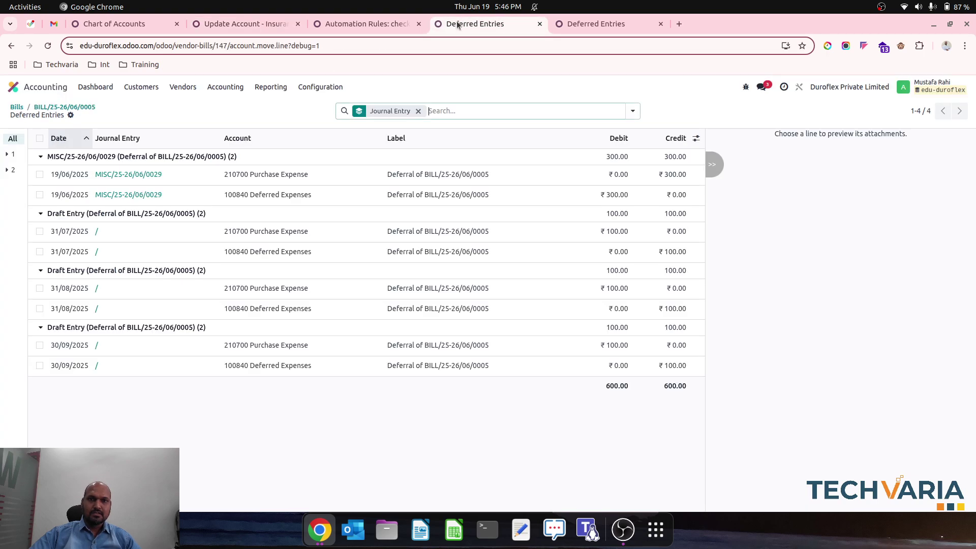
click(88, 107)
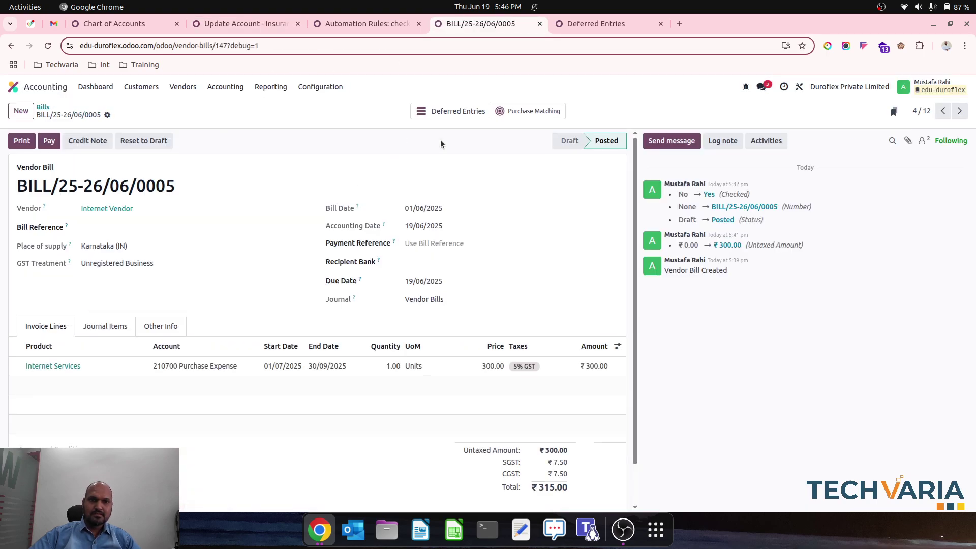
click(430, 111)
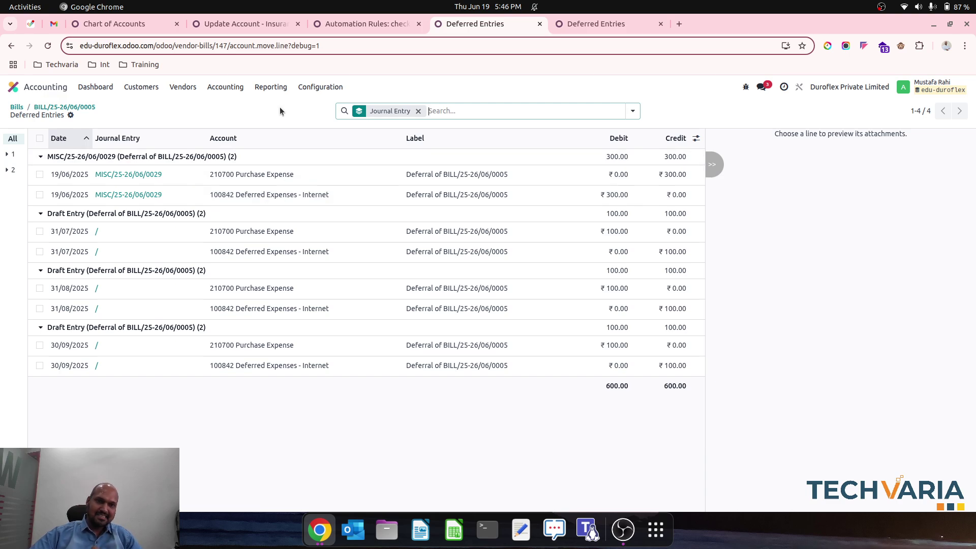
click(568, 23)
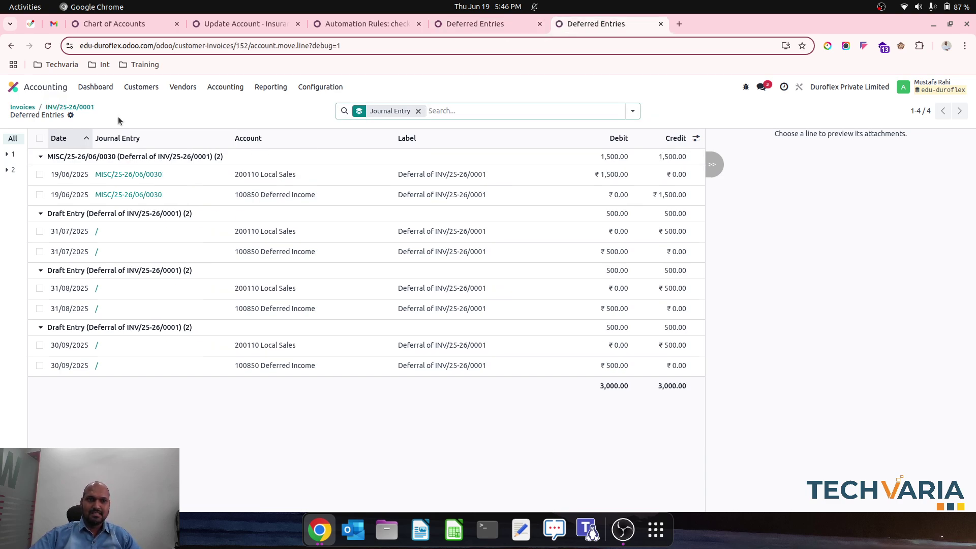
click(85, 107)
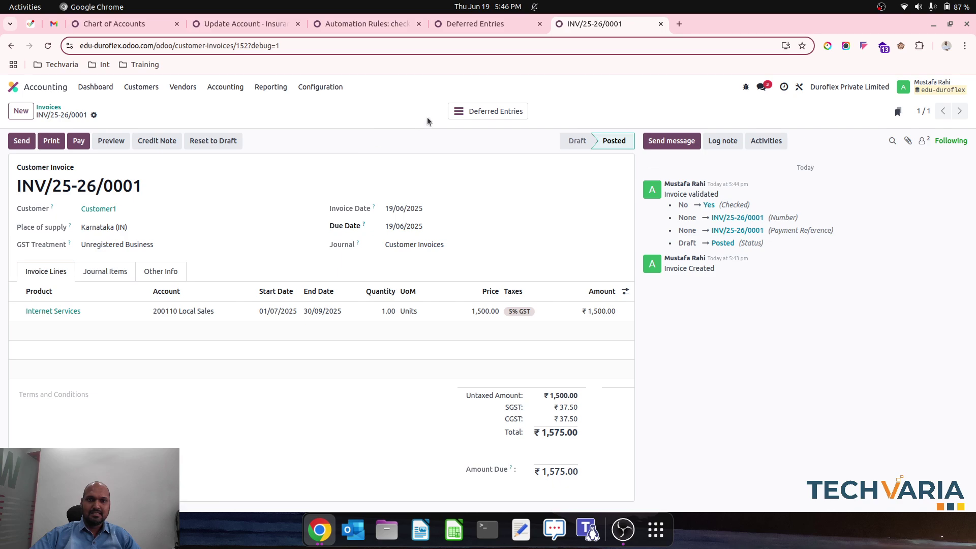
click(488, 111)
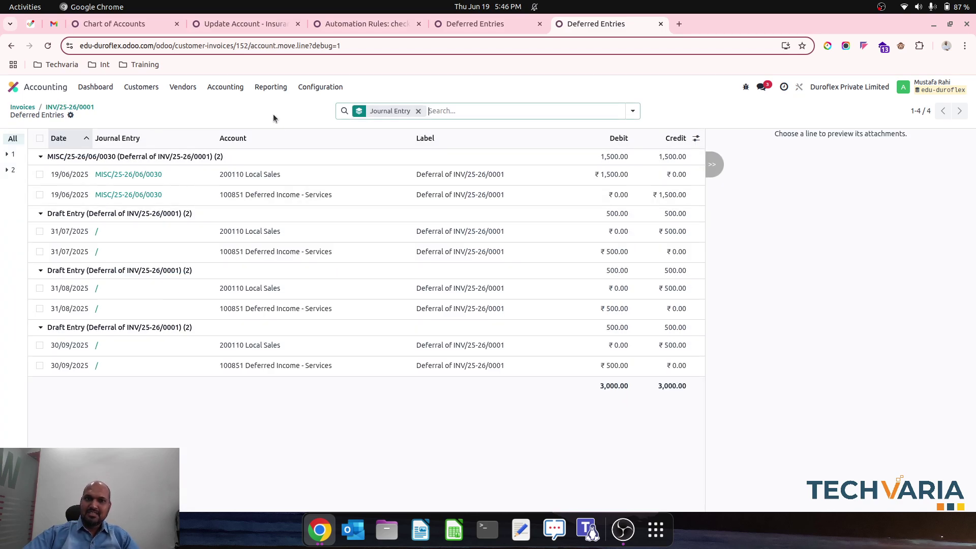
Step: Glance at the scheduled action, recheck both deferred entry lists, and return to the vendor bills list
click(386, 20)
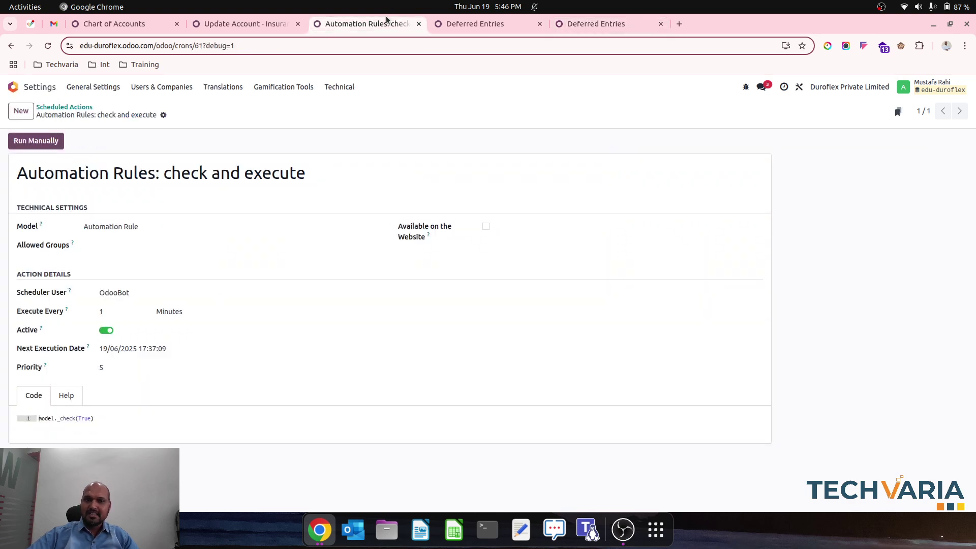
click(595, 24)
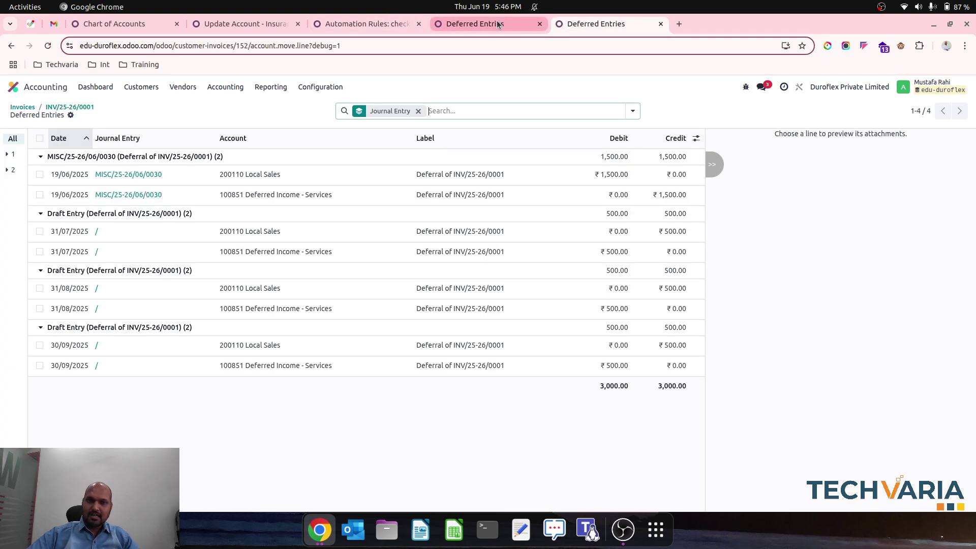
mouse_move(498, 24)
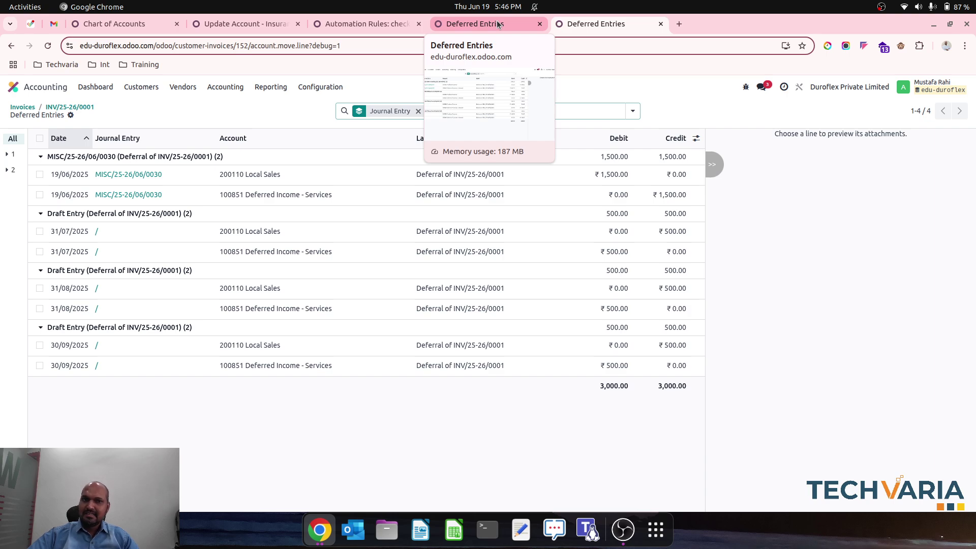
click(497, 24)
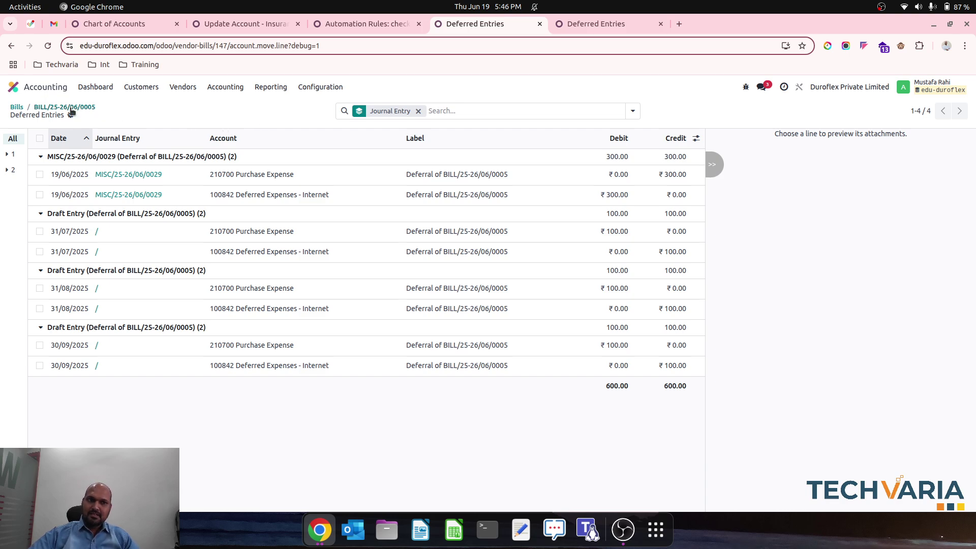
click(17, 107)
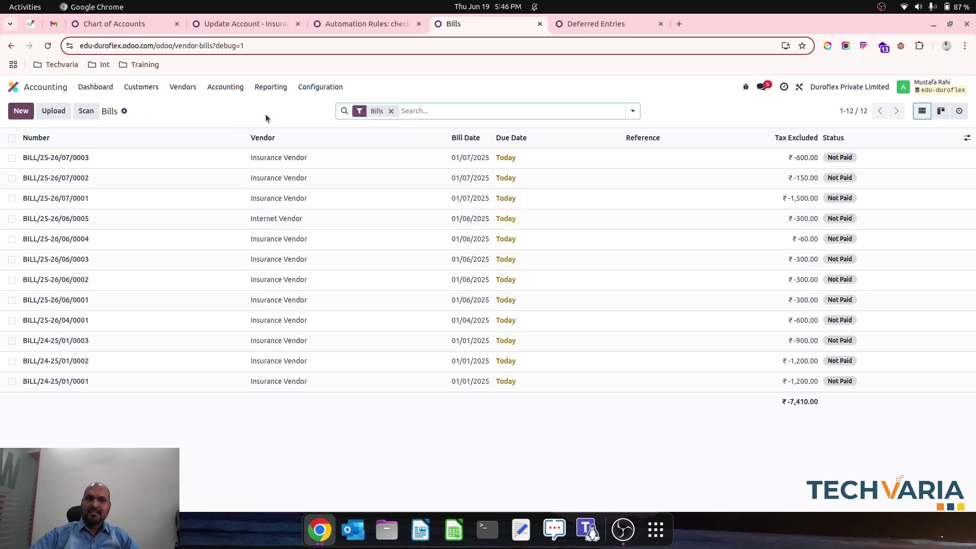